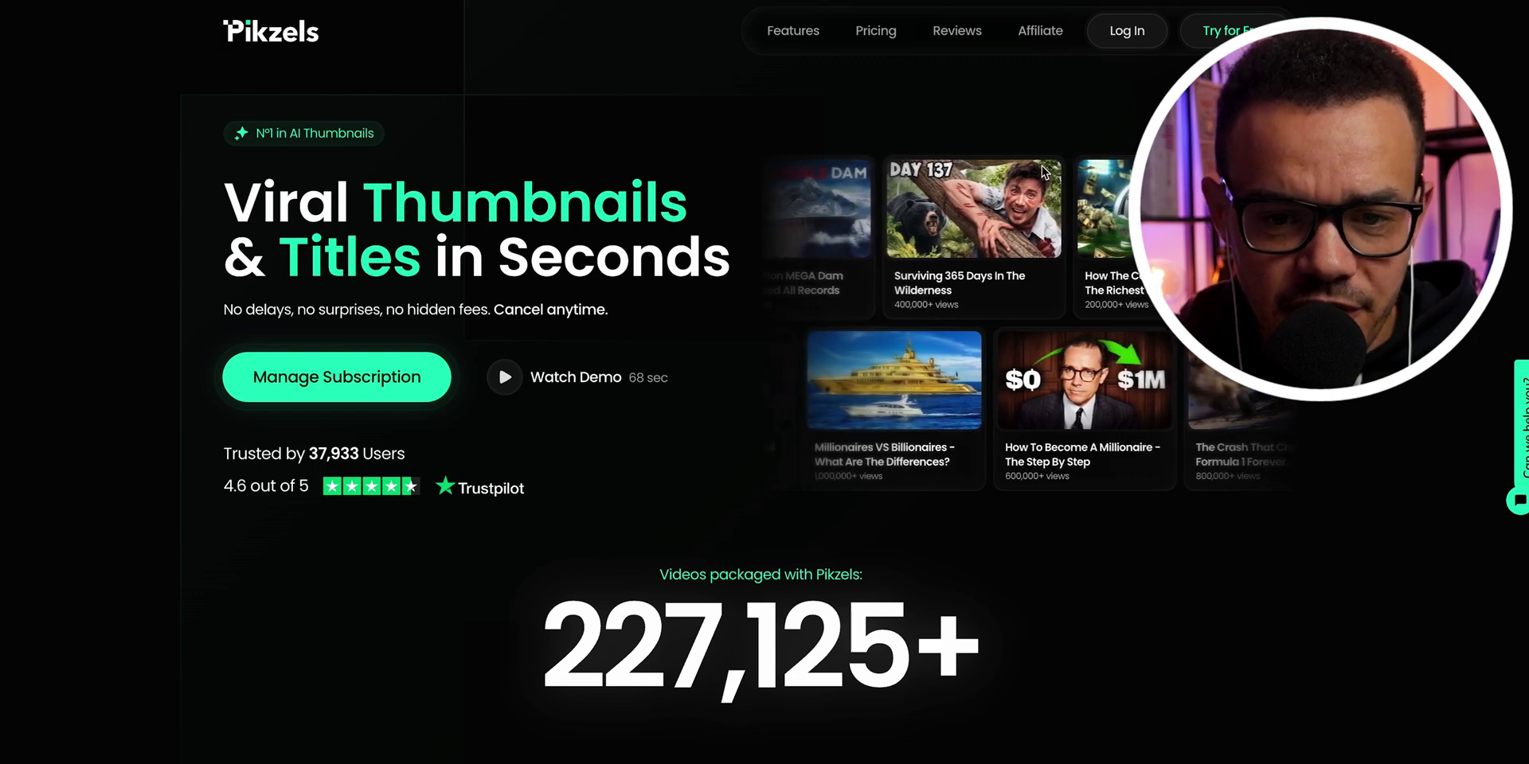
- Look over the Pikzels home page down to the Create Thumbnails From Prompts section
scroll(708, 422, "down", 3)
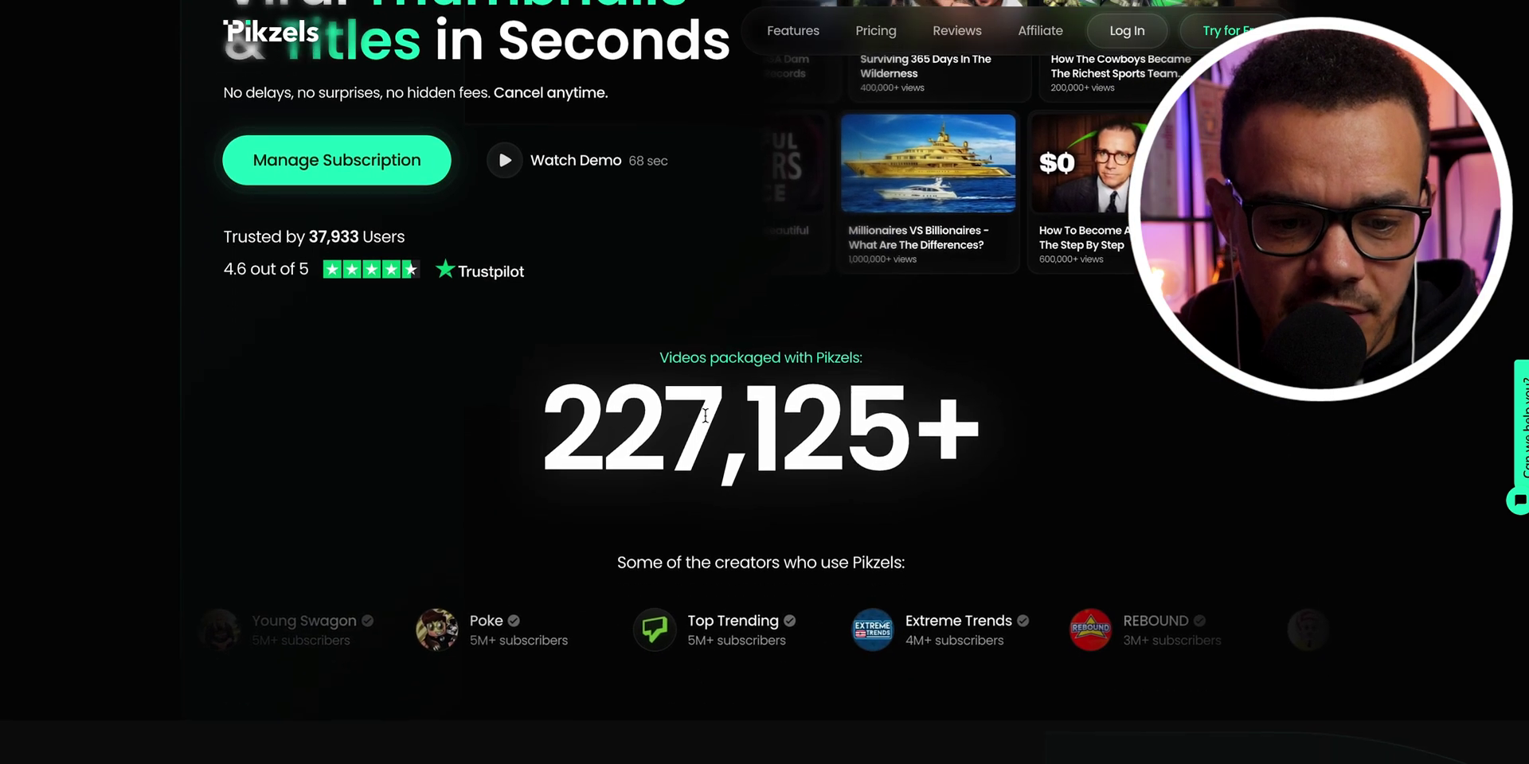
scroll(707, 415, "down", 8)
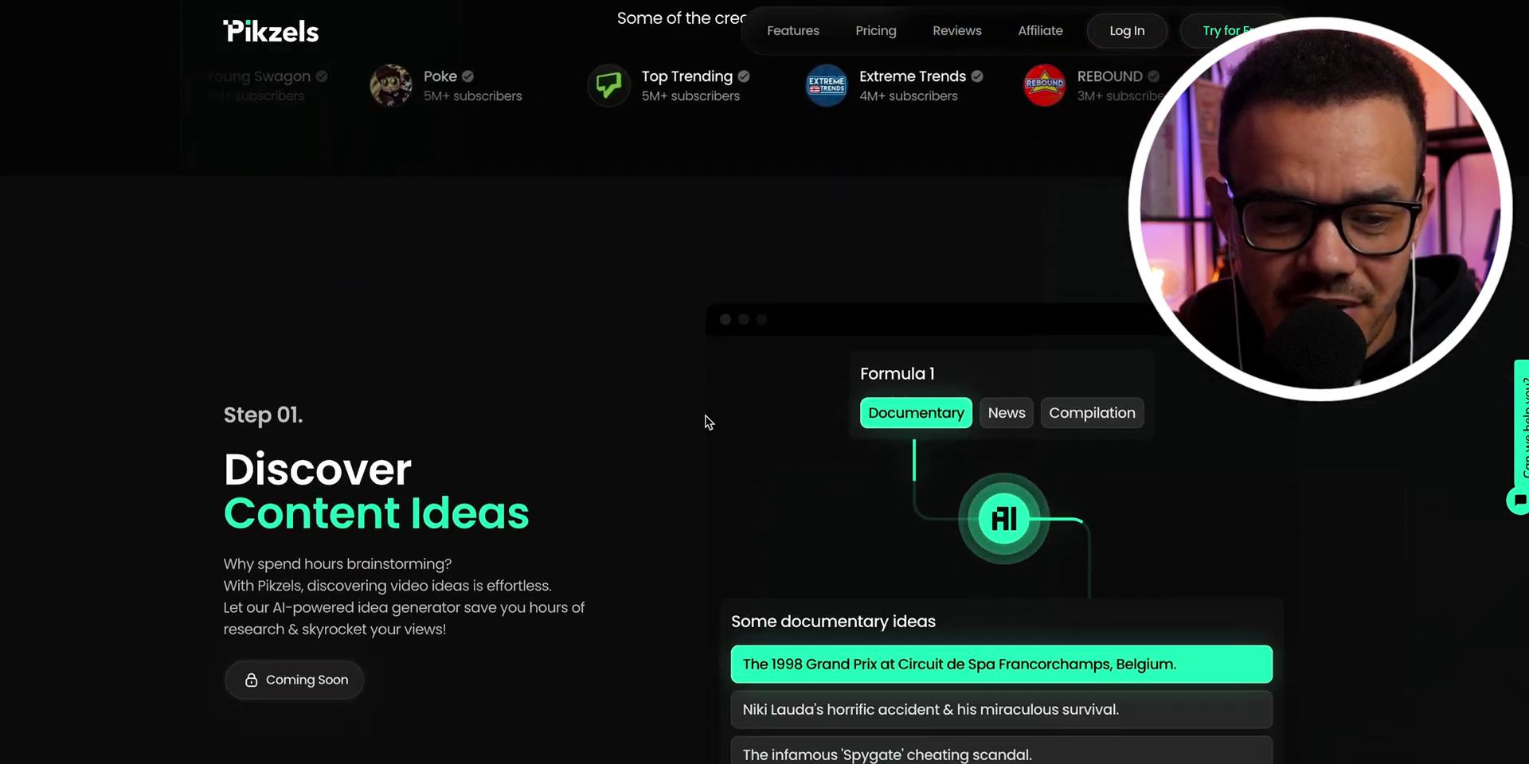
scroll(707, 423, "down", 8)
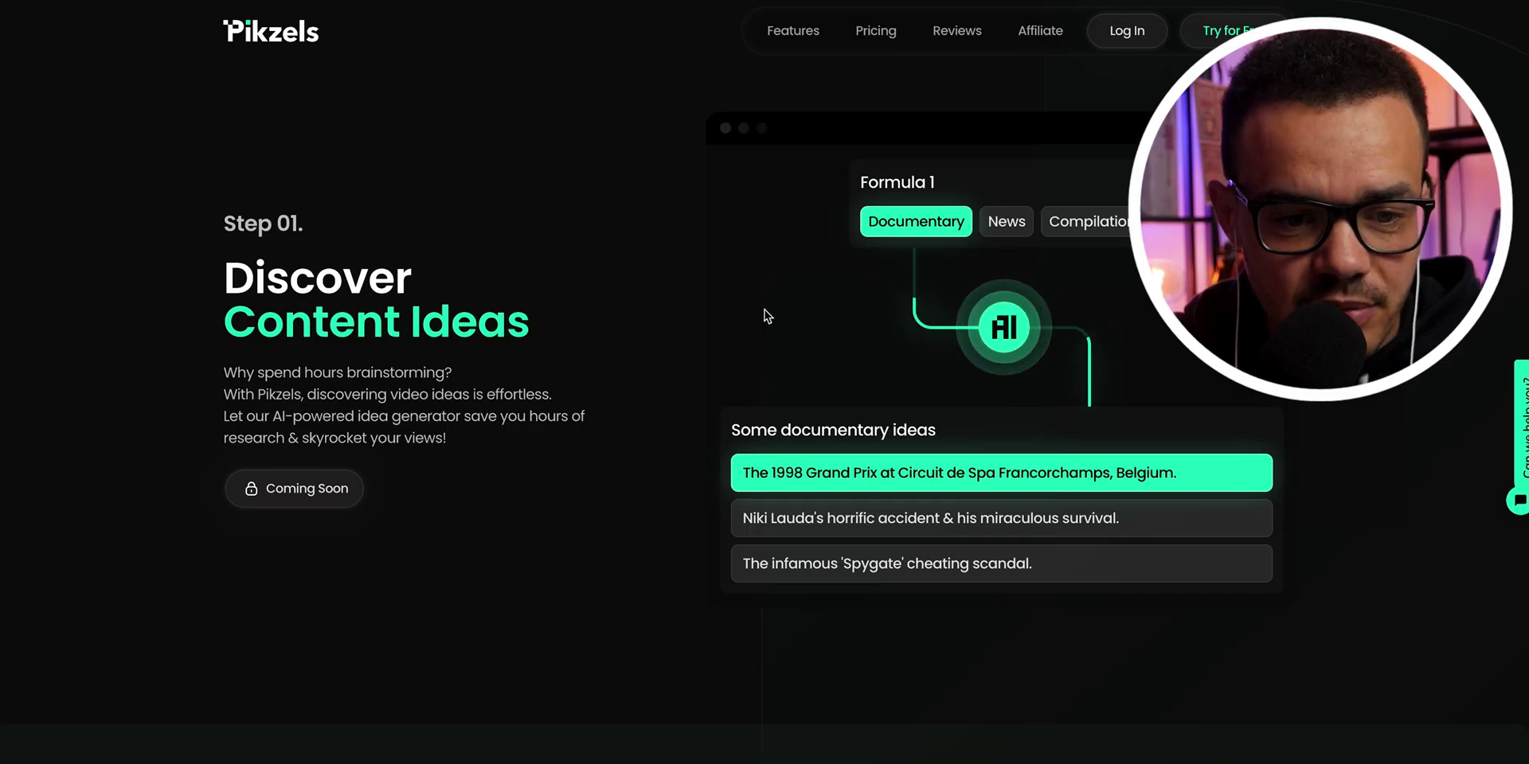
scroll(581, 347, "down", 1)
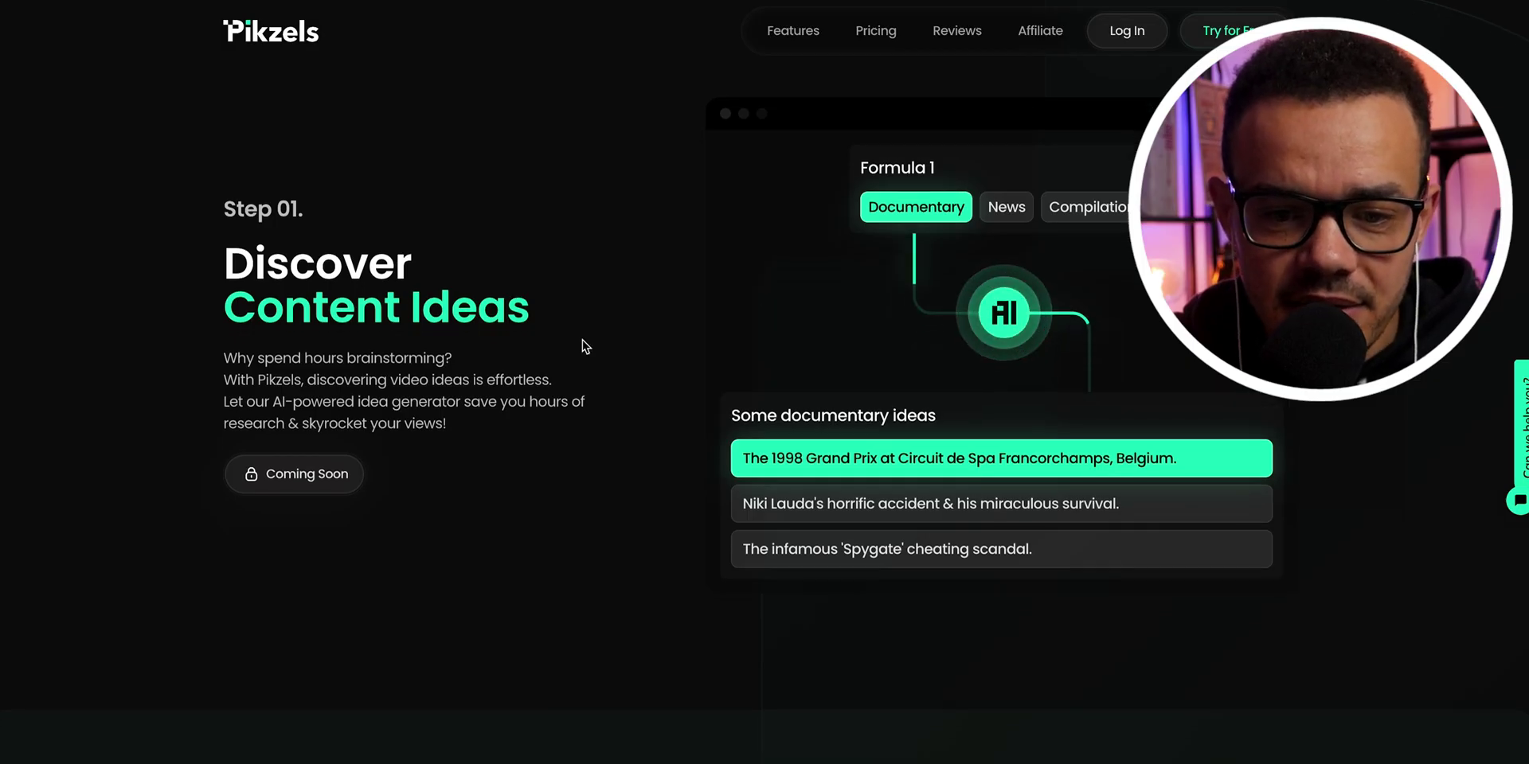
scroll(582, 341, "down", 1)
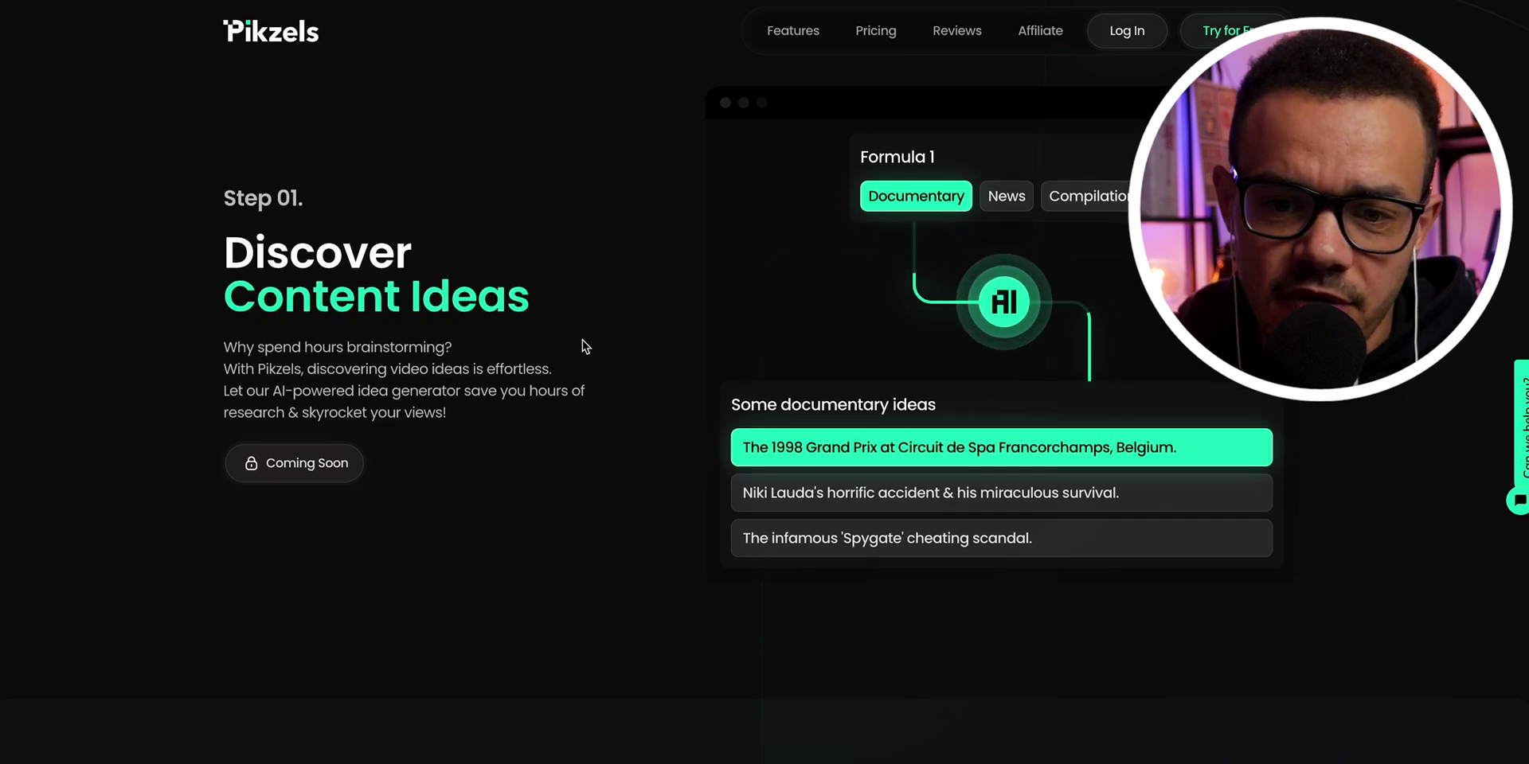
scroll(582, 341, "down", 1)
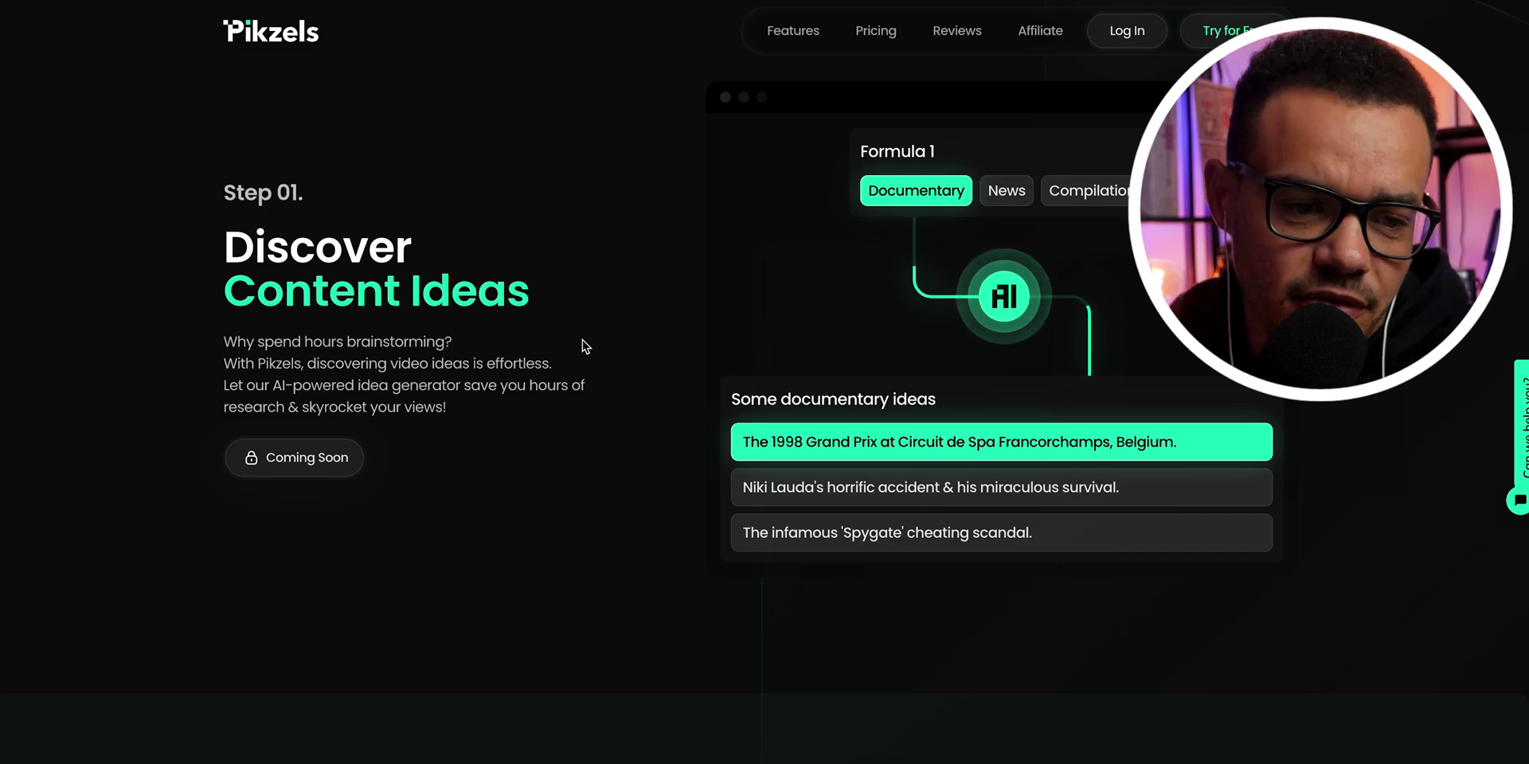
scroll(585, 347, "down", 2)
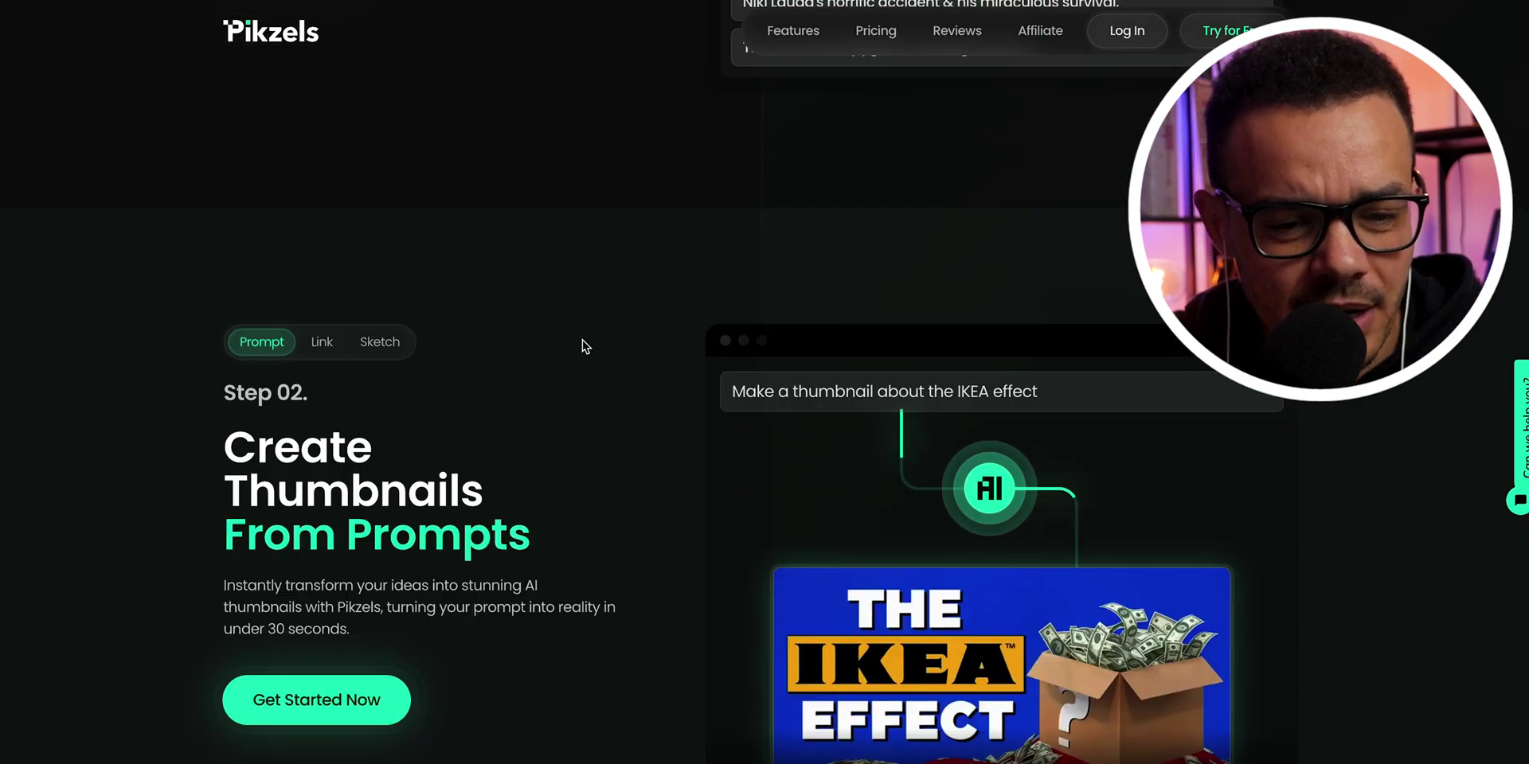
scroll(582, 340, "up", 4)
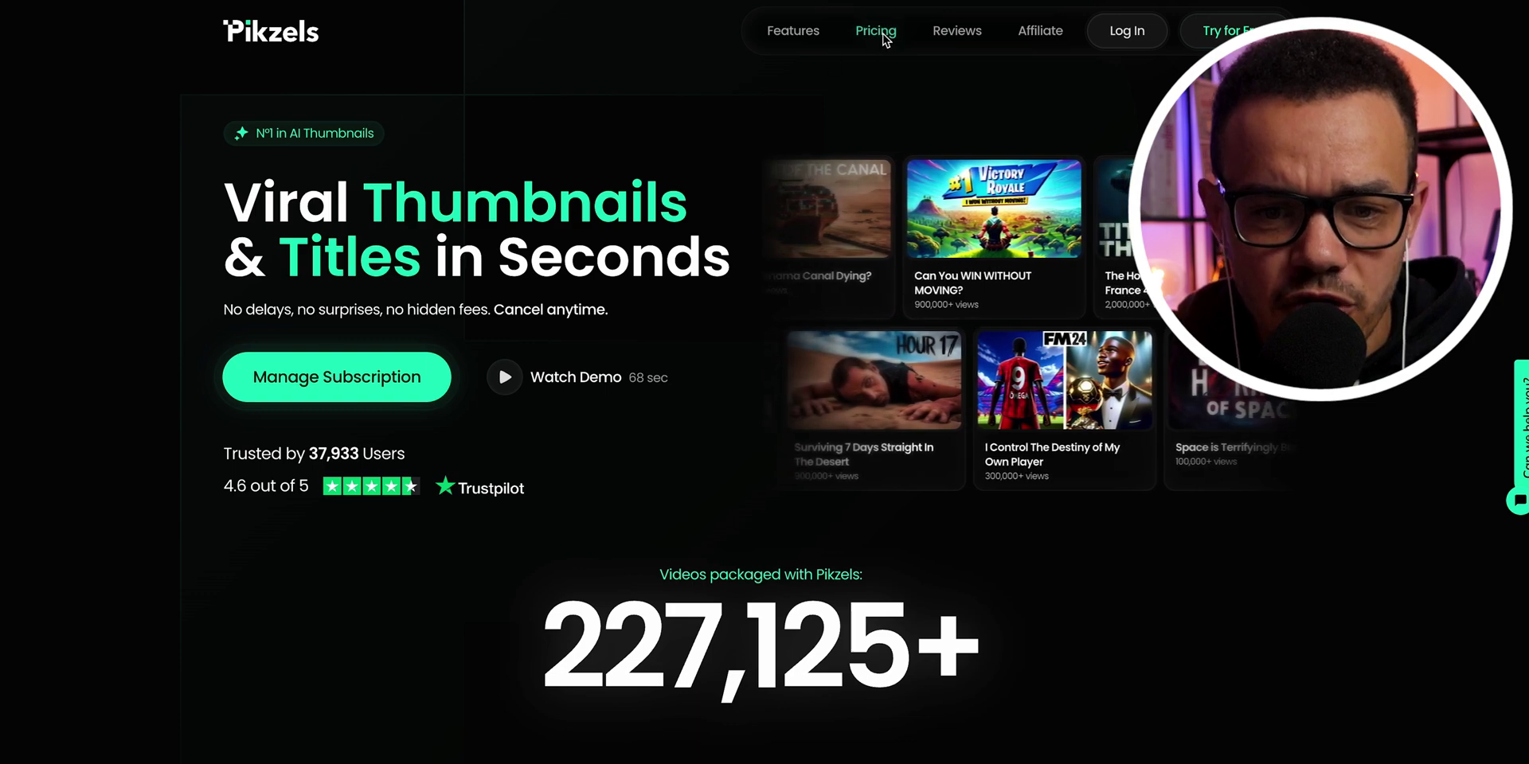
- Open the pricing page and compare the annual Essential, Premium and Ultimate plans
left_click(882, 35)
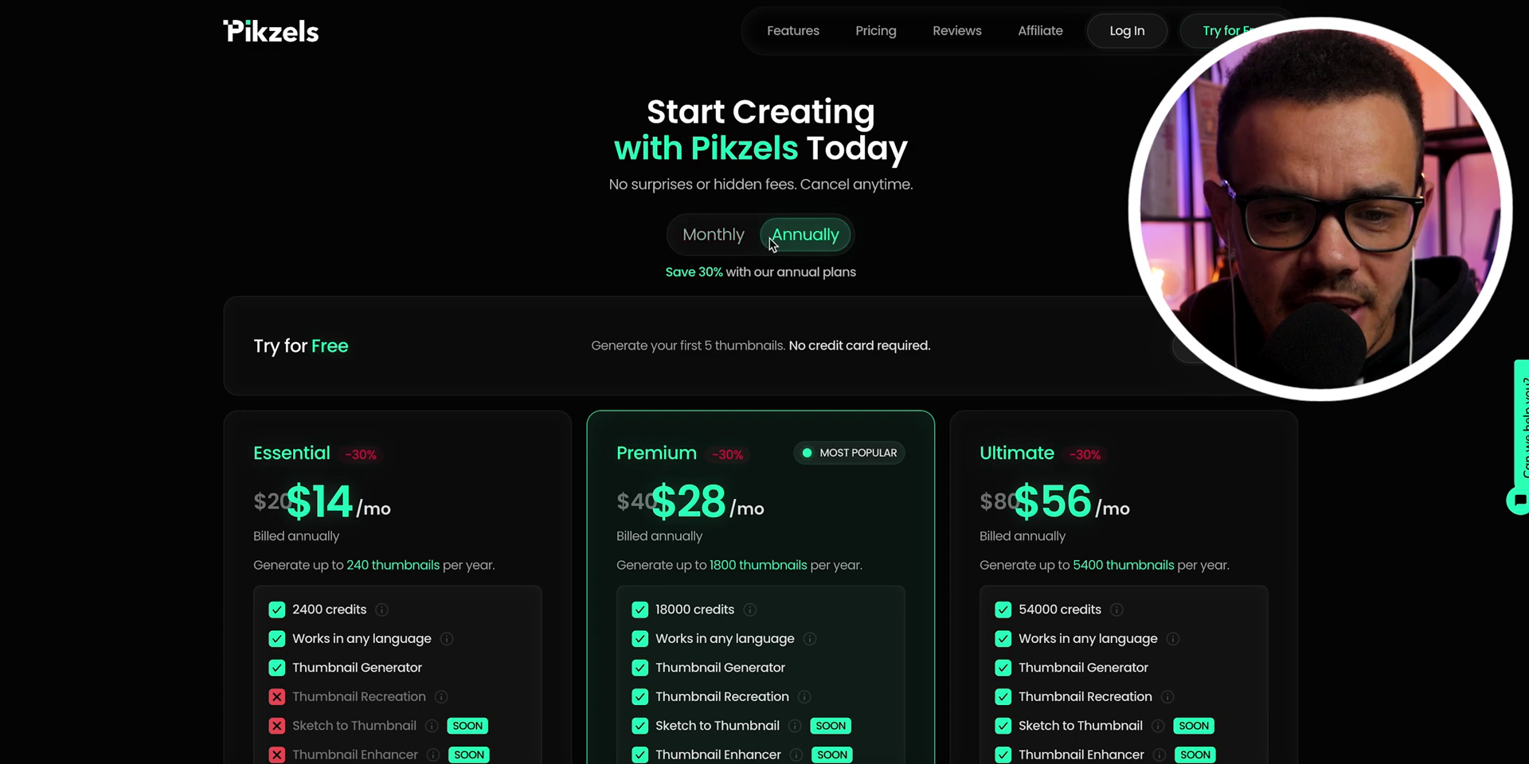
scroll(934, 334, "down", 2)
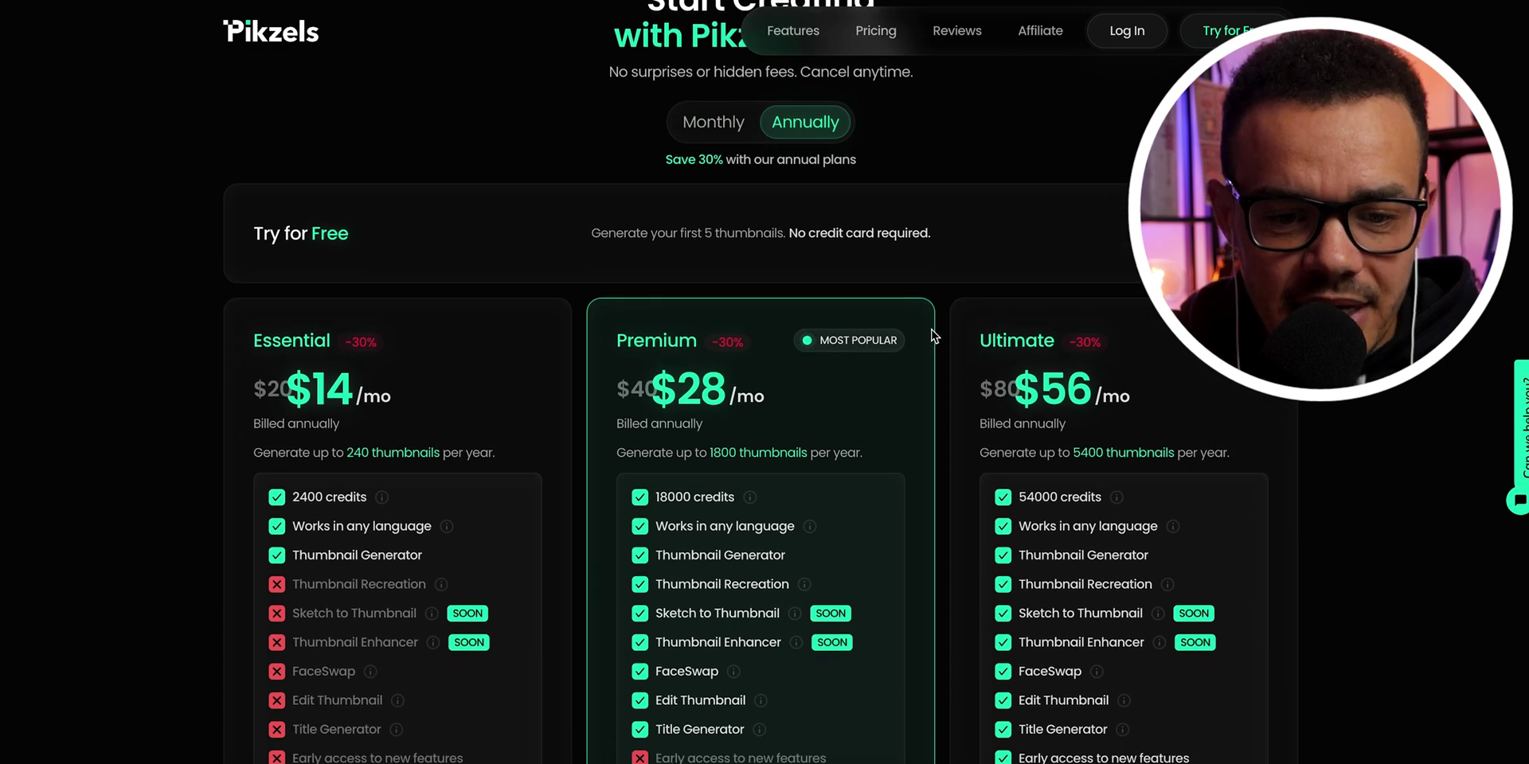
scroll(934, 336, "down", 1)
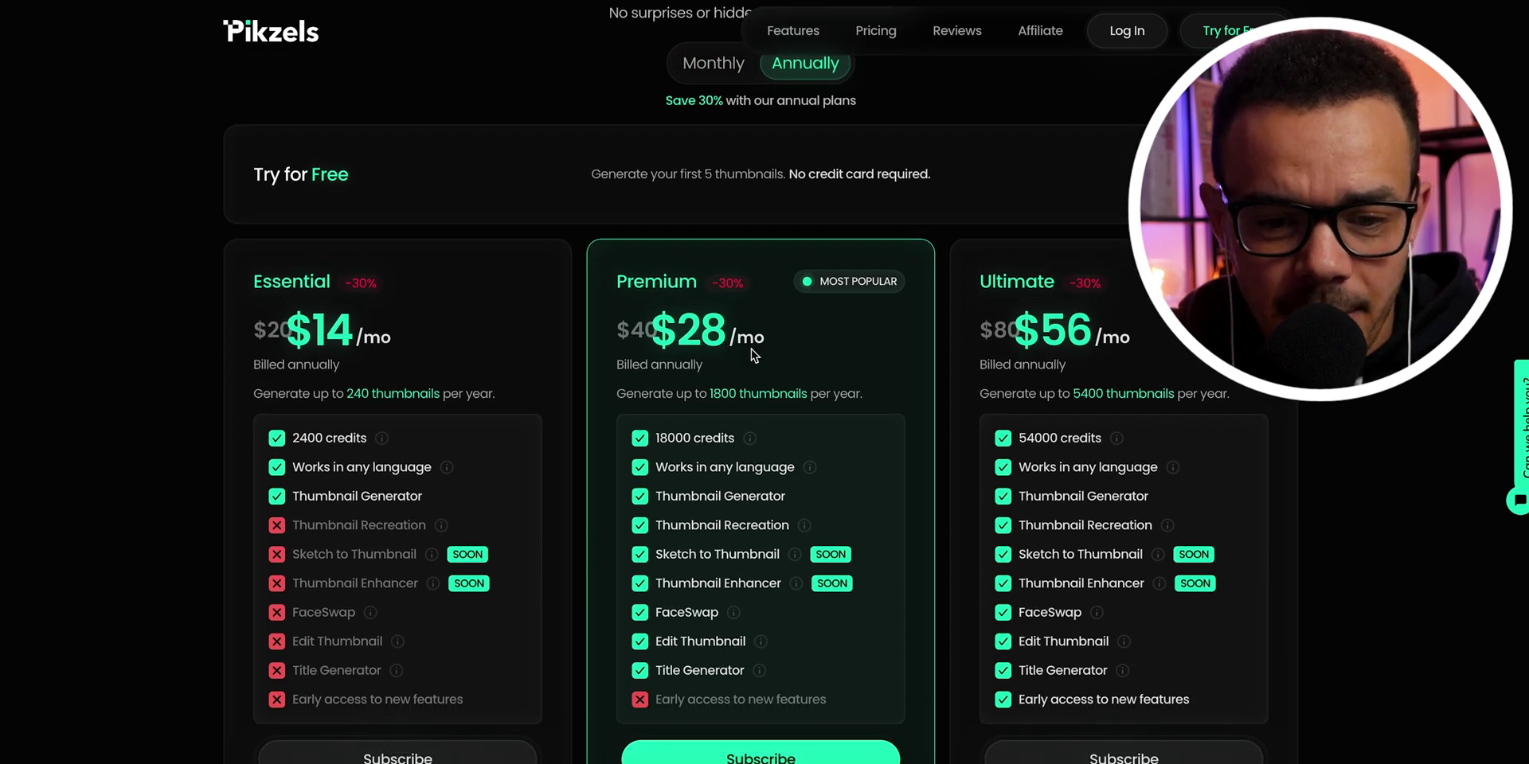
scroll(751, 349, "down", 2)
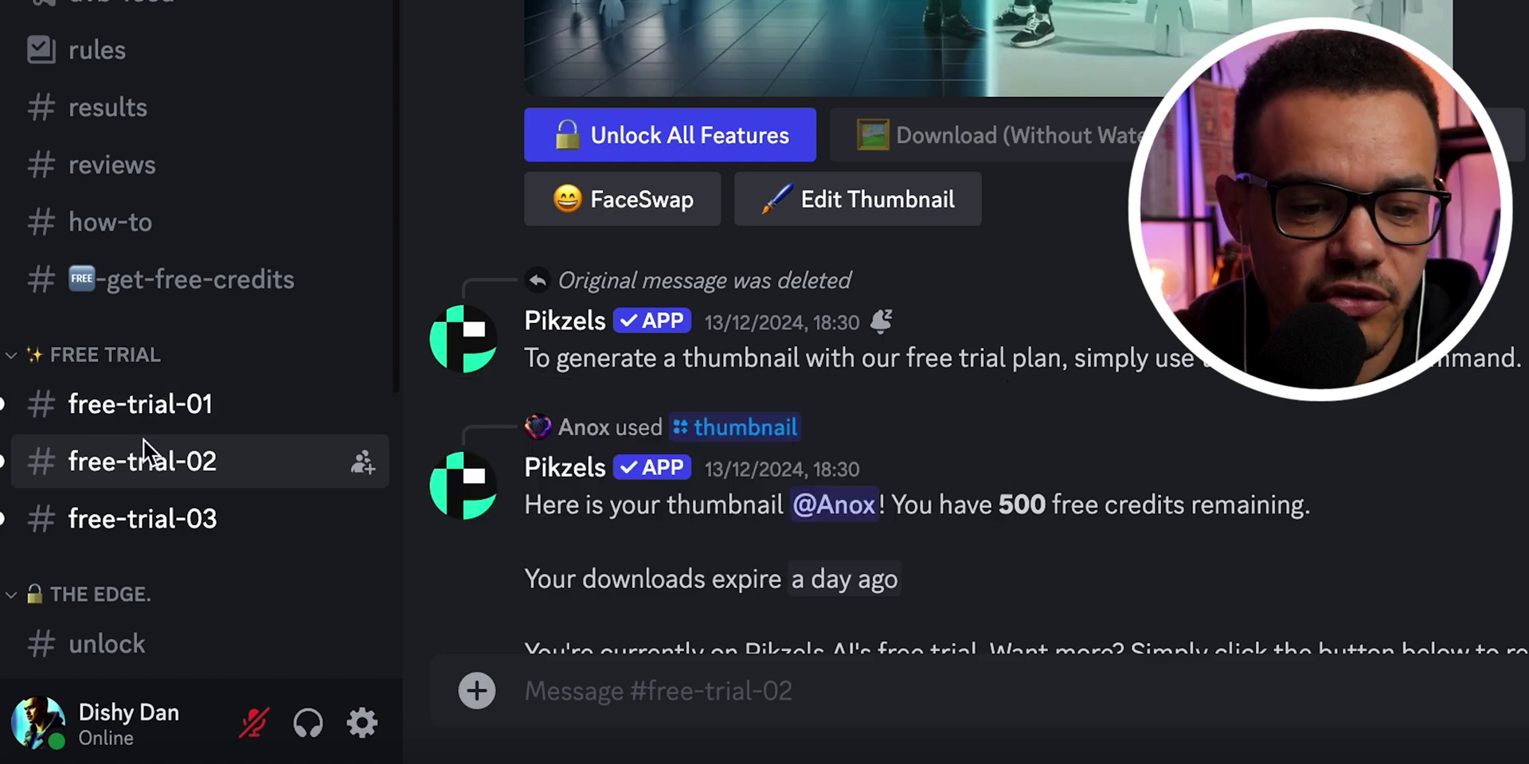
- Switch to Discord and look through the generated thumbnails and prompts posted in the free-trial-02 channel
scroll(562, 491, "down", 3)
scroll(563, 491, "down", 10)
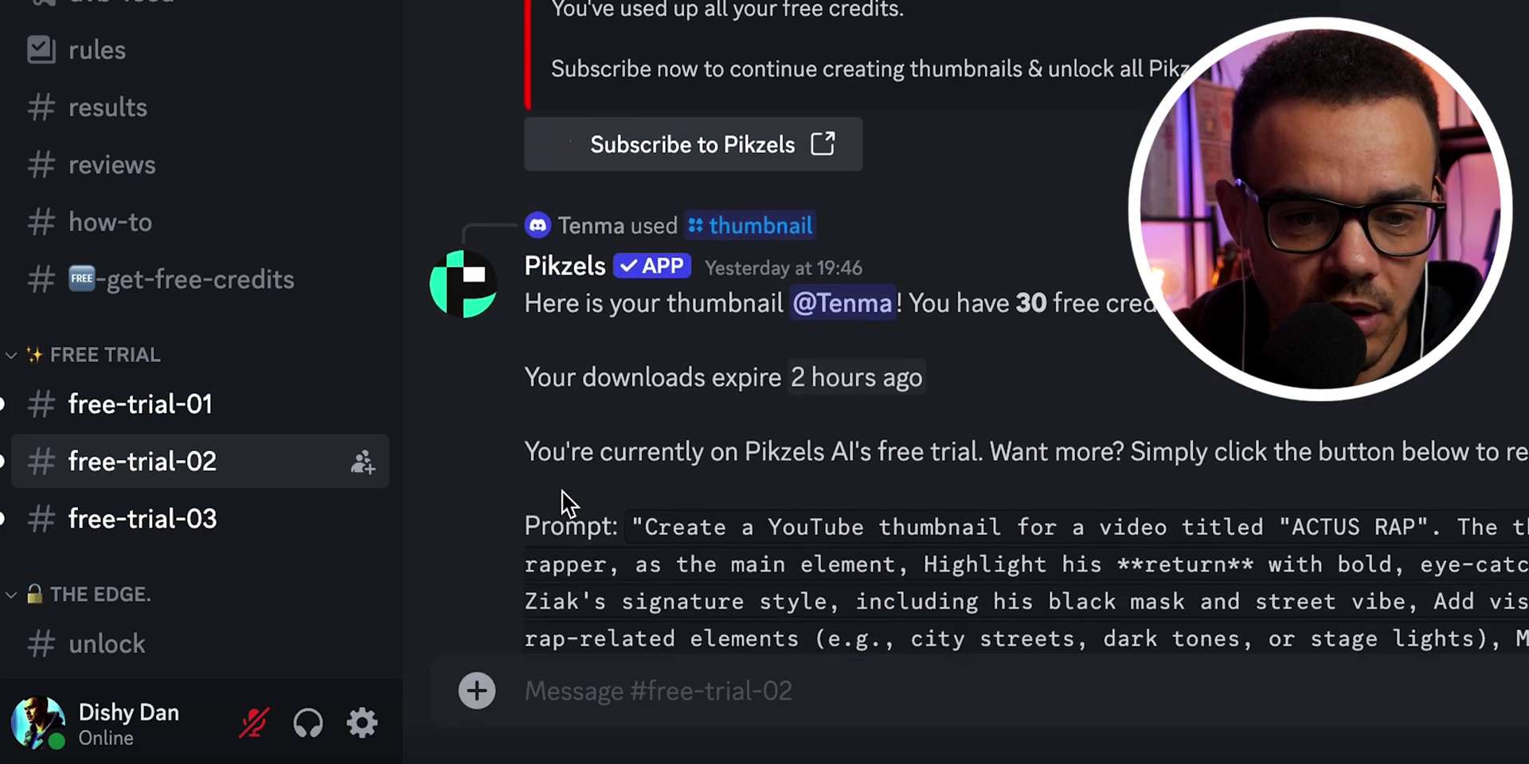
scroll(563, 491, "down", 5)
scroll(562, 491, "down", 10)
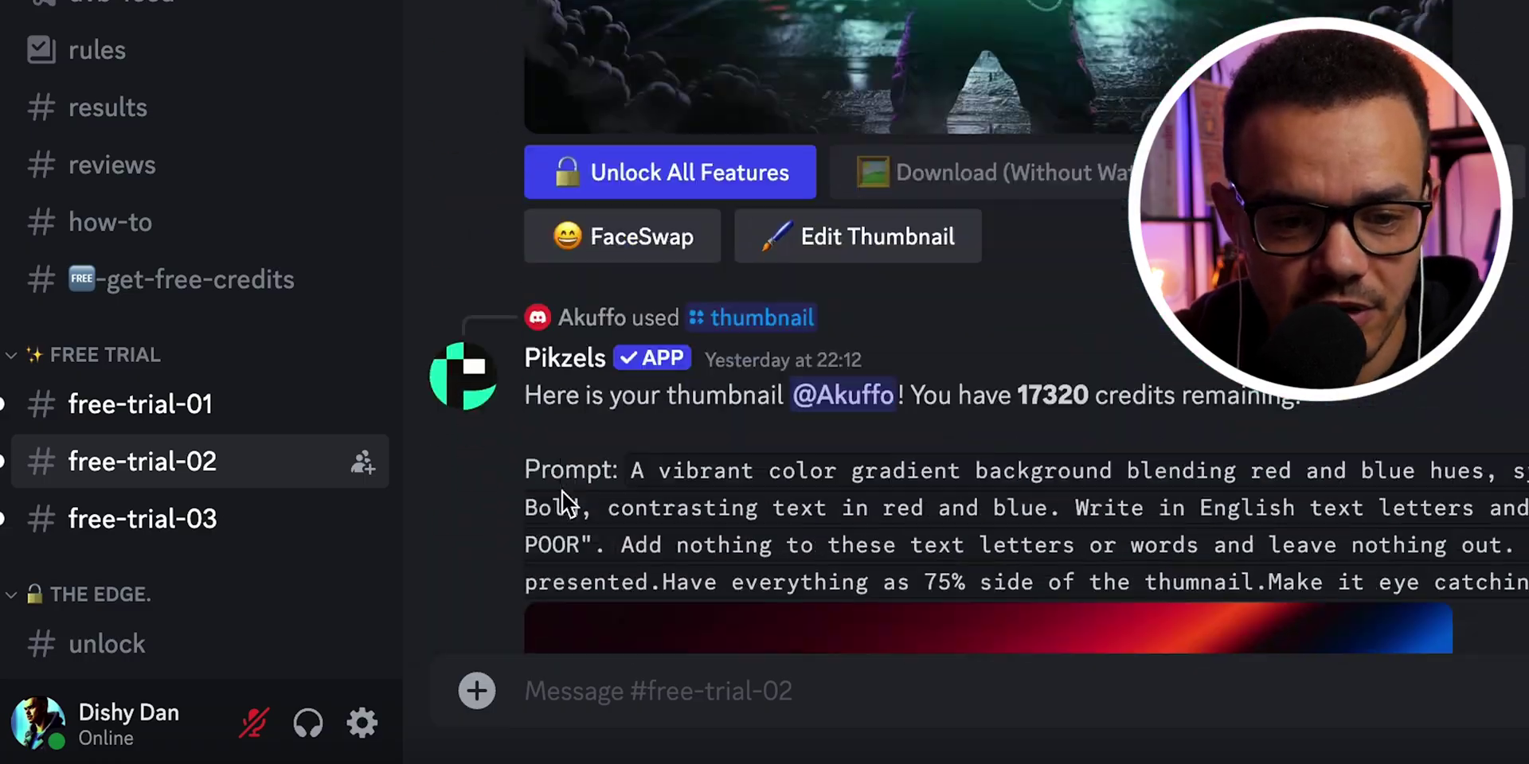
scroll(563, 490, "up", 8)
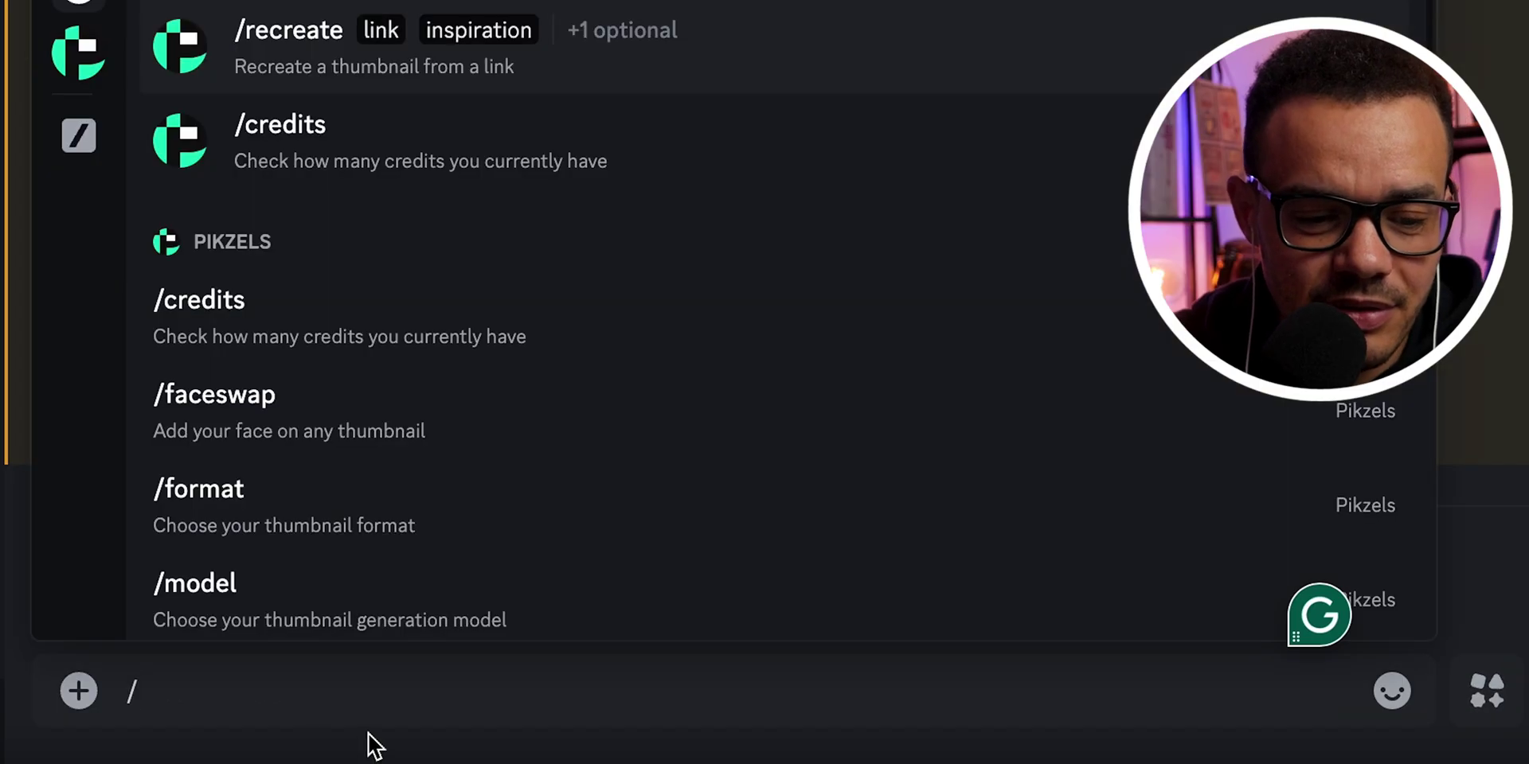
- List the slash commands in the Discord message field and look through those offered by Pikzels
key("BackSpace")
type("/")
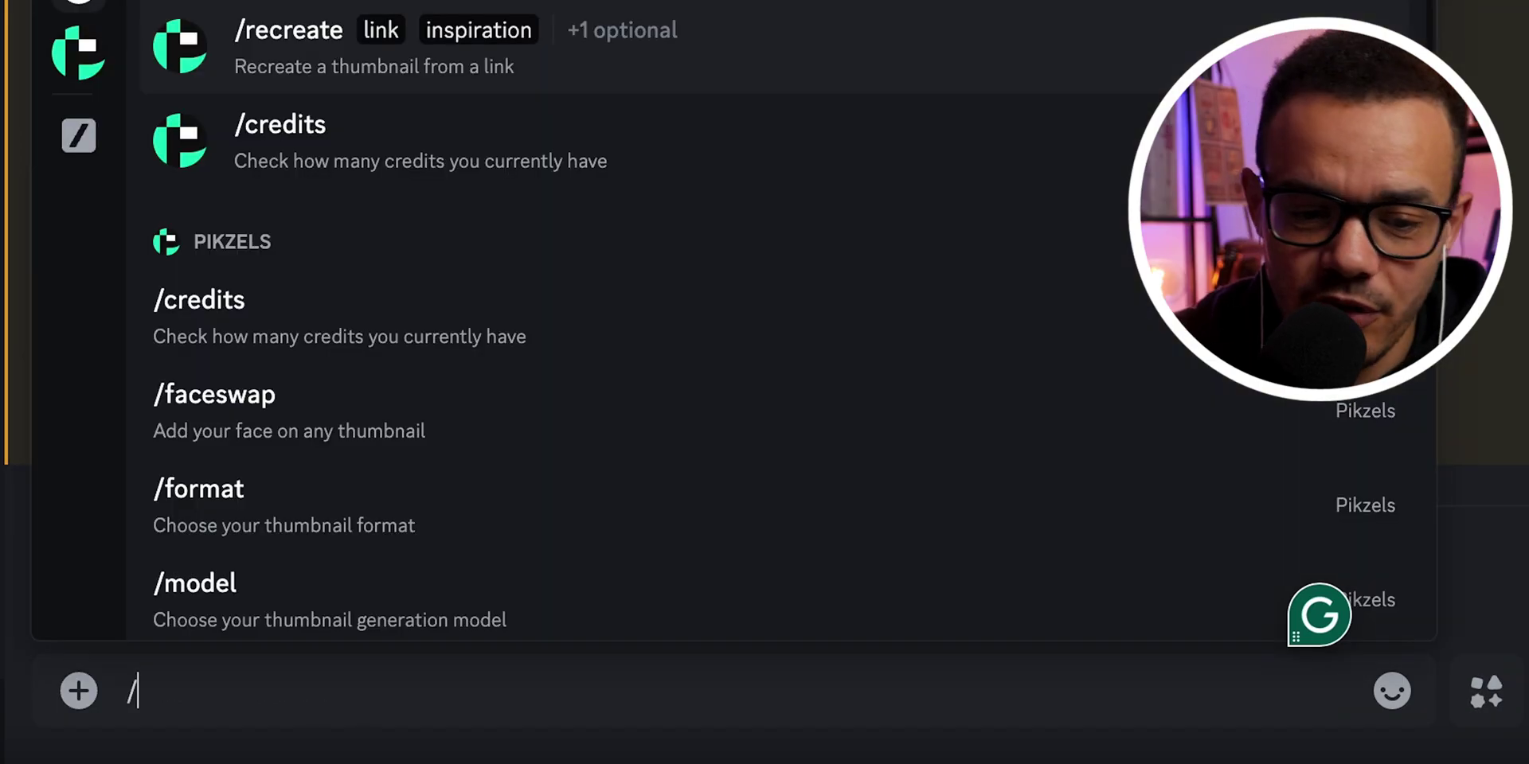
scroll(431, 430, "down", 2)
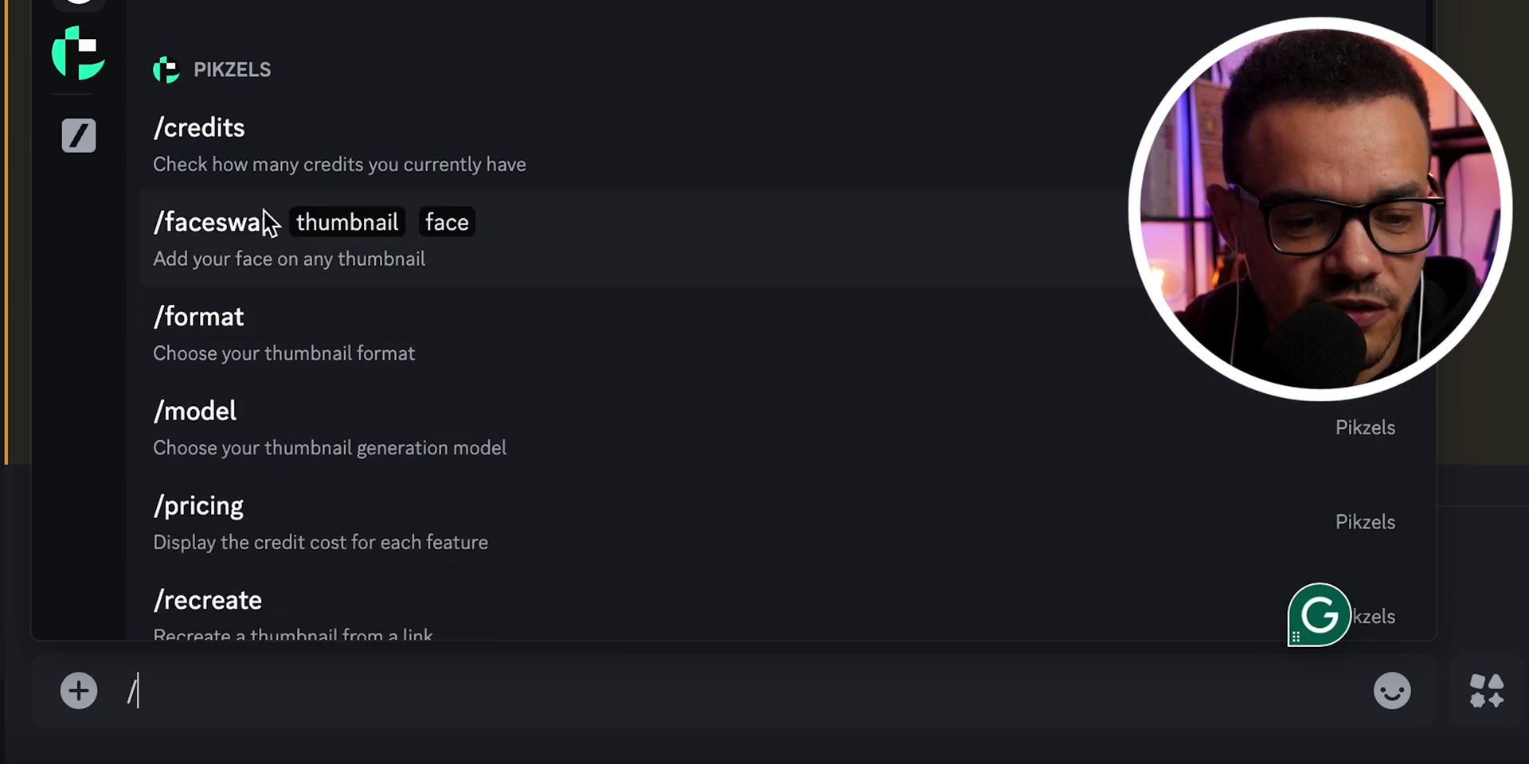
scroll(265, 429, "down", 1)
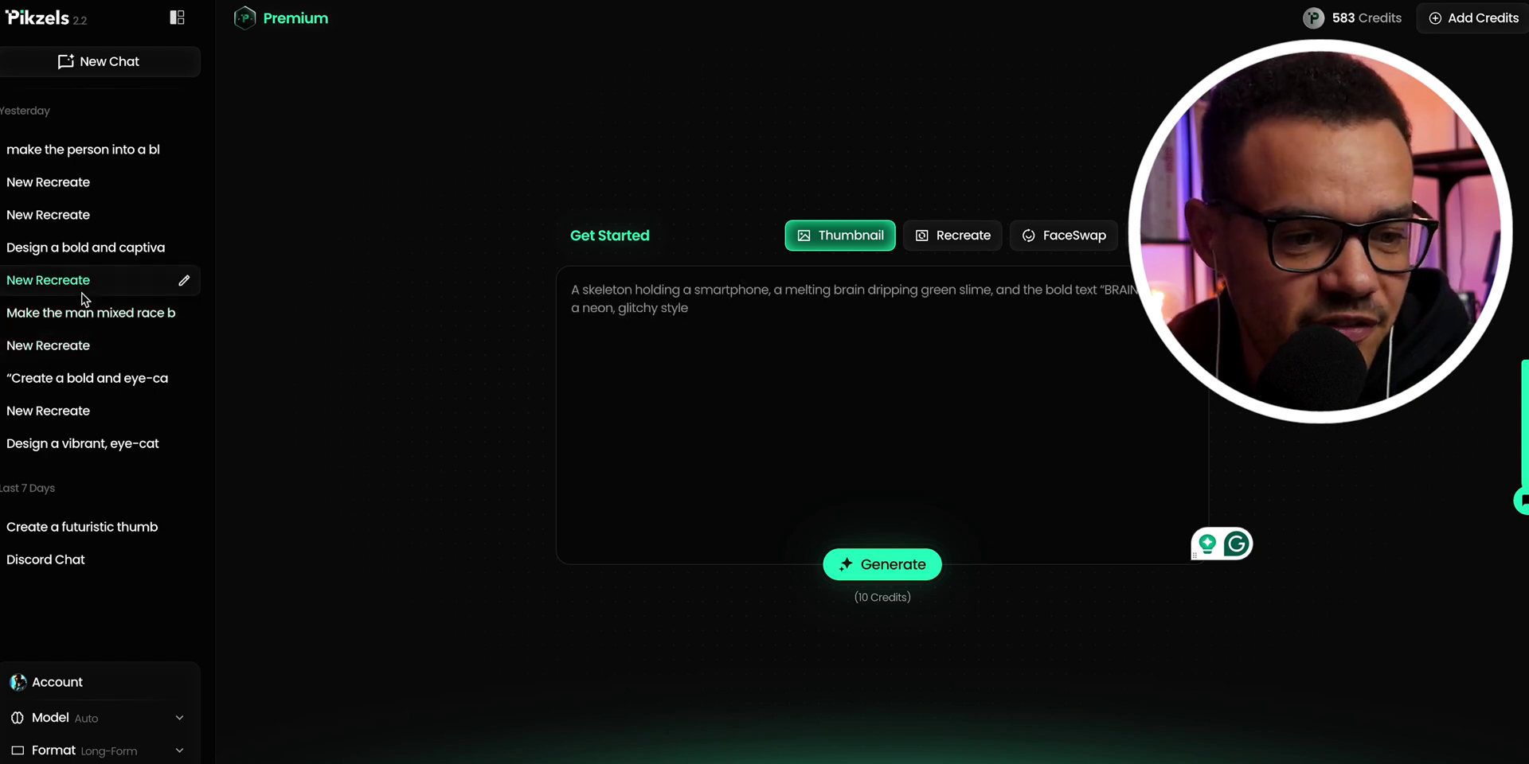
- In the Pikzels web app, open the past chat starting "Design a bold and captiva" and review its thumbnails and prompts
left_click(83, 253)
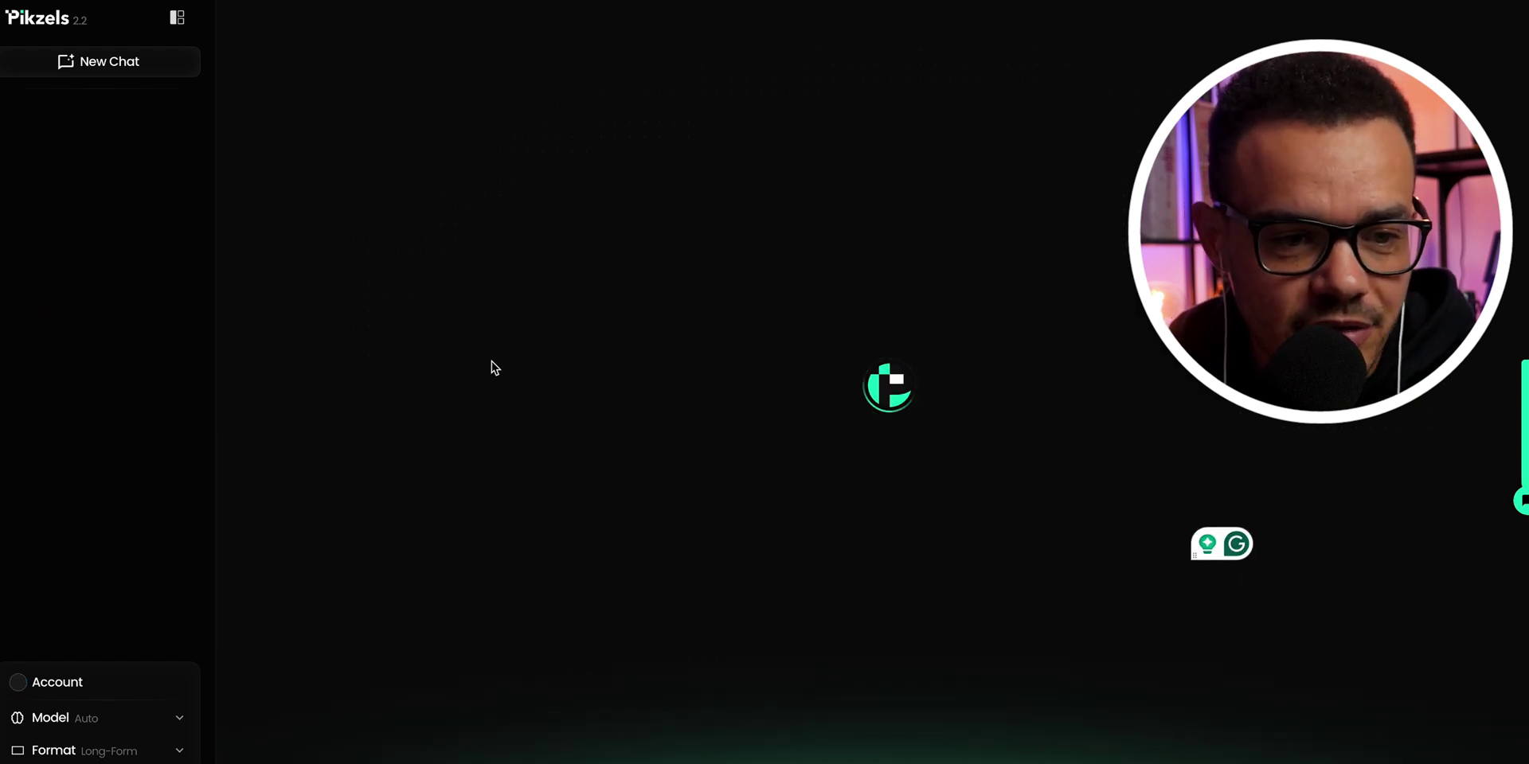
scroll(520, 333, "up", 10)
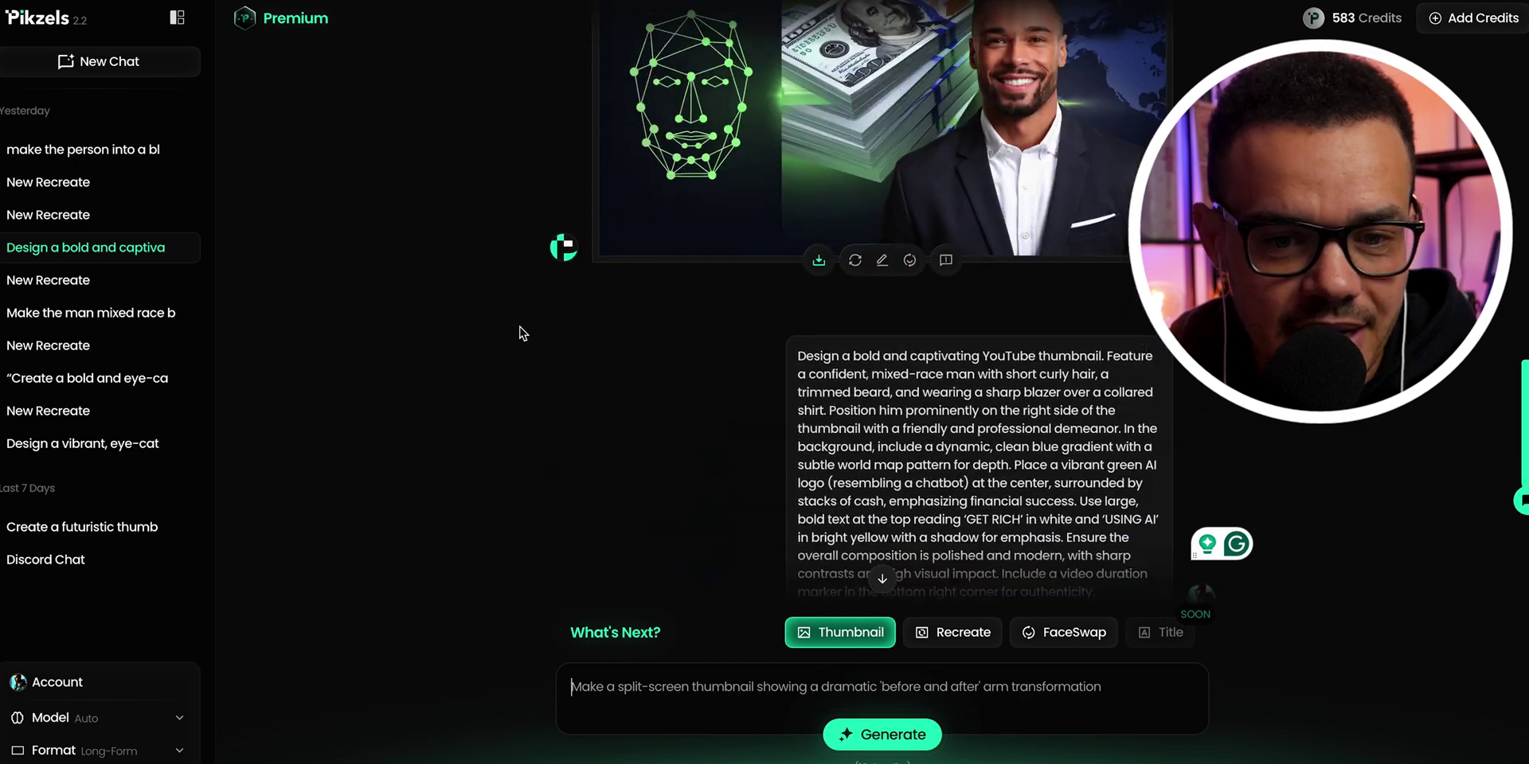
scroll(519, 334, "down", 3)
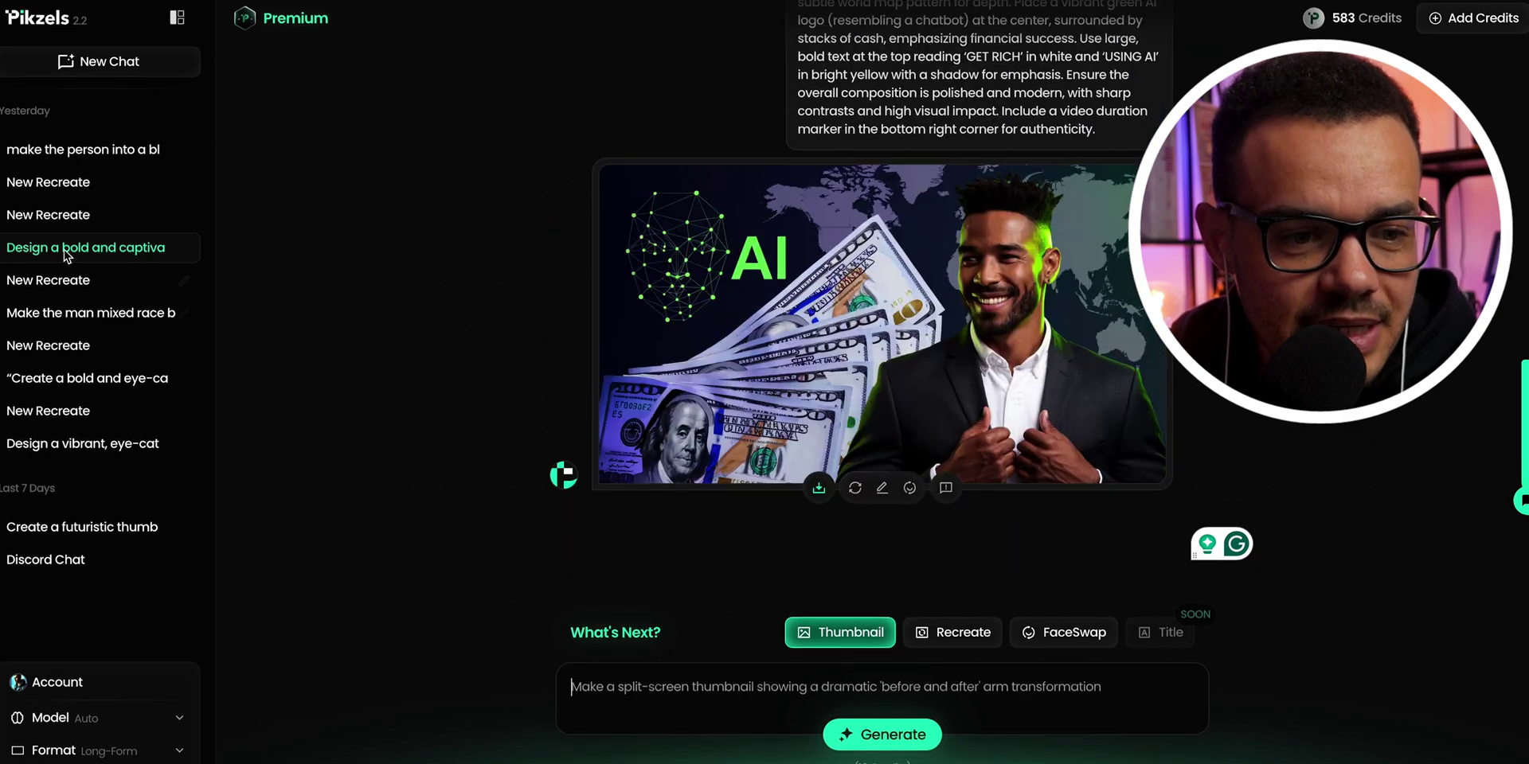
- Start a new chat and look through the Thumbnail, Recreate and FaceSwap creation modes
left_click(101, 73)
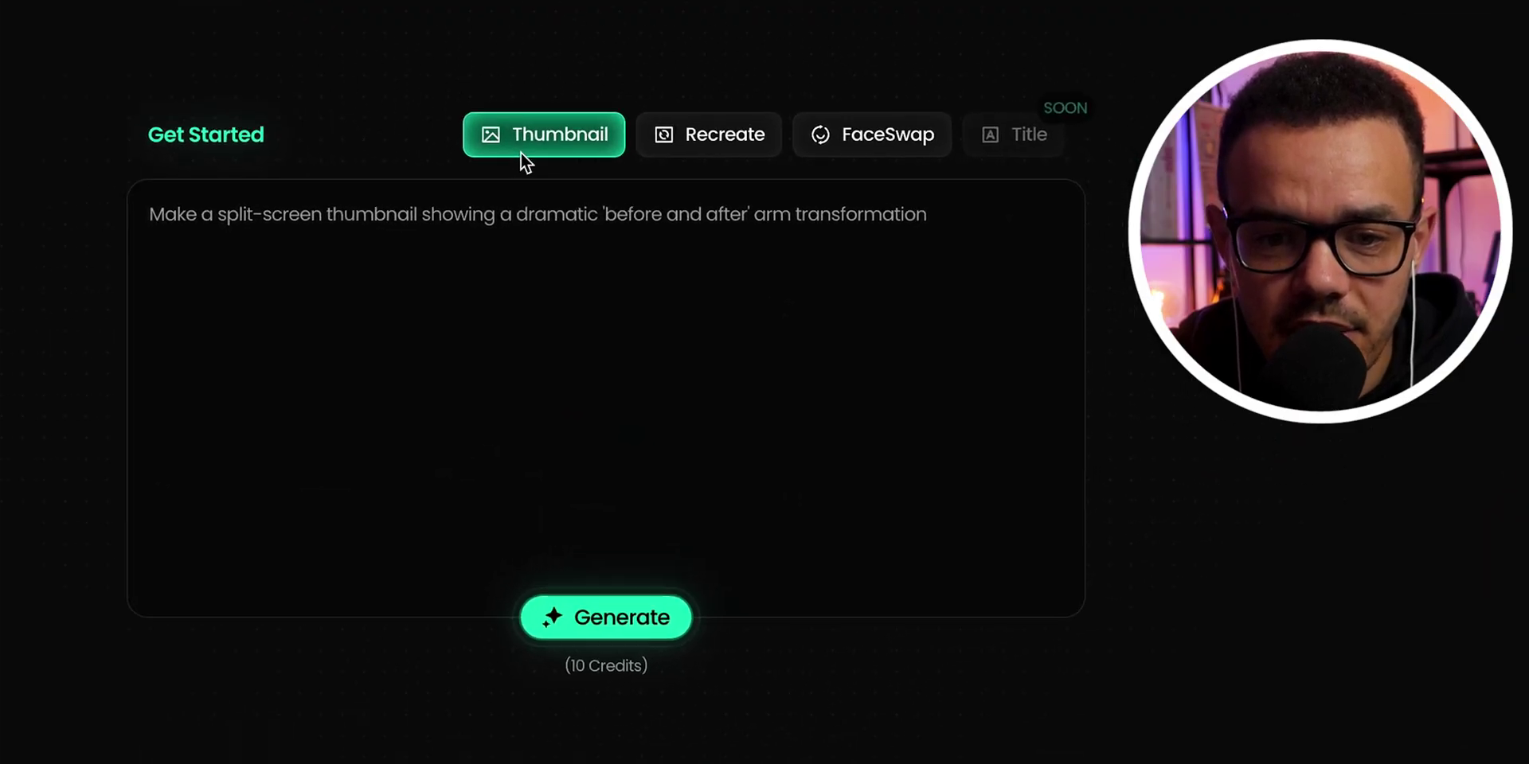
left_click(677, 125)
left_click(874, 128)
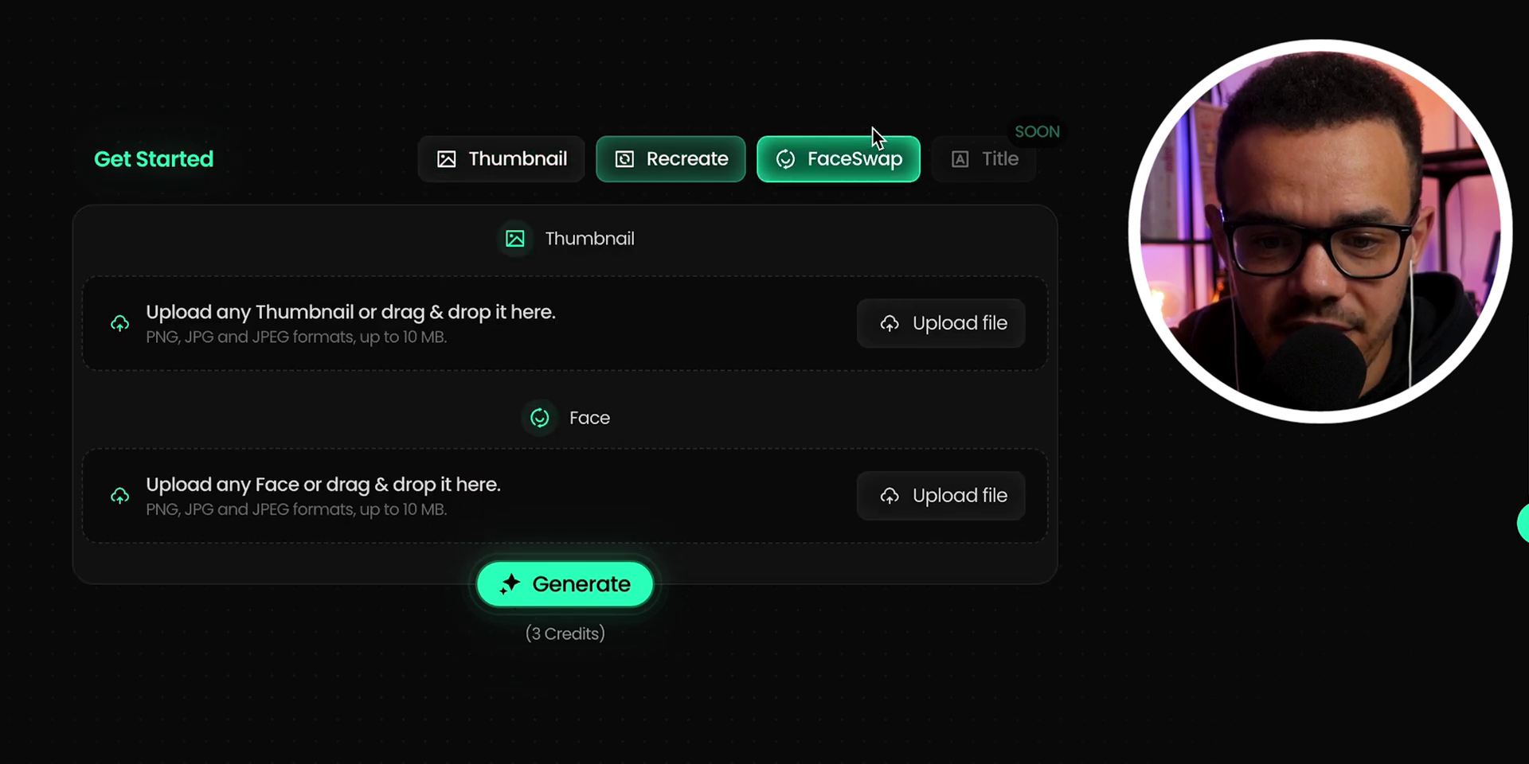
left_click(504, 173)
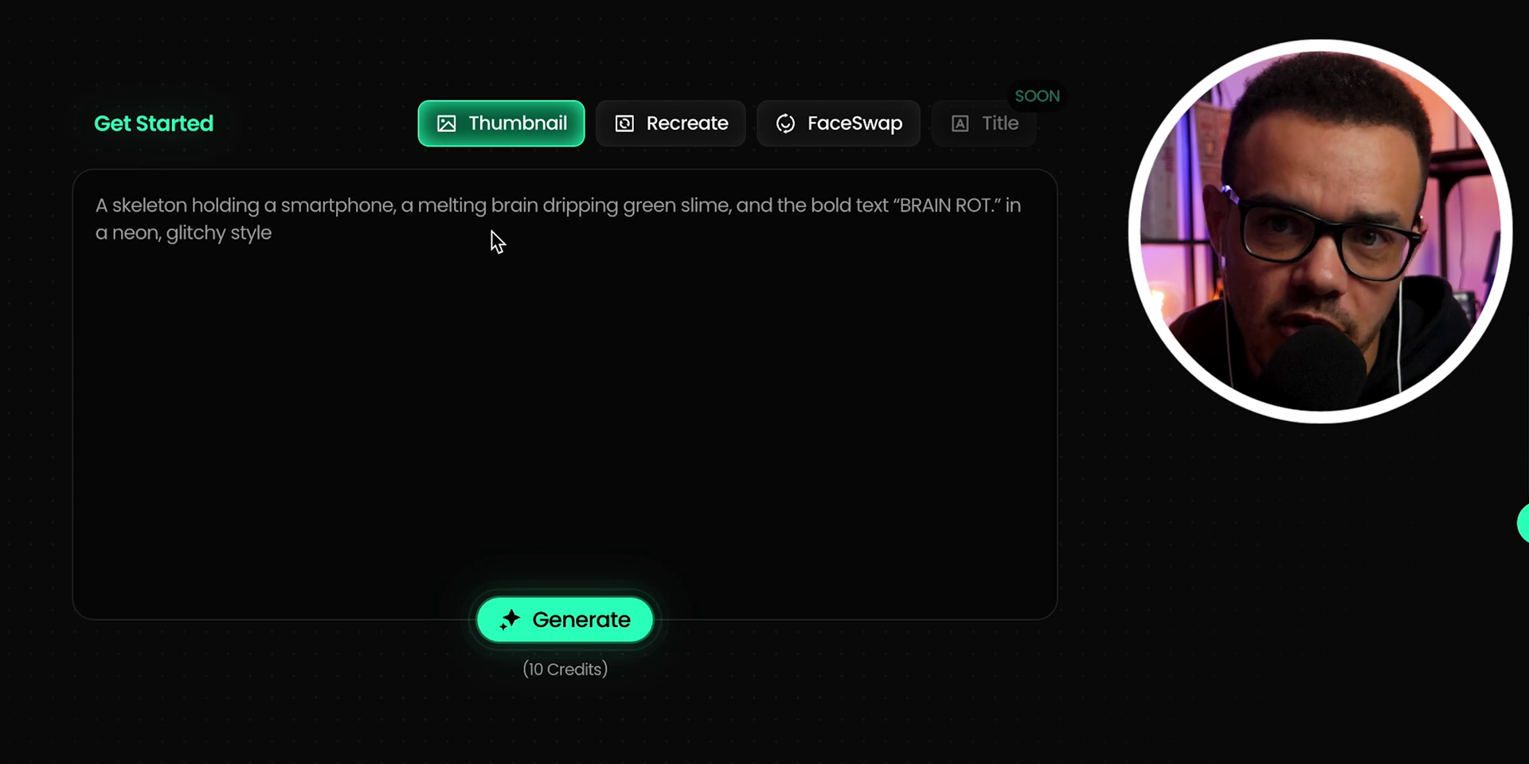
left_click(663, 126)
left_click(513, 285)
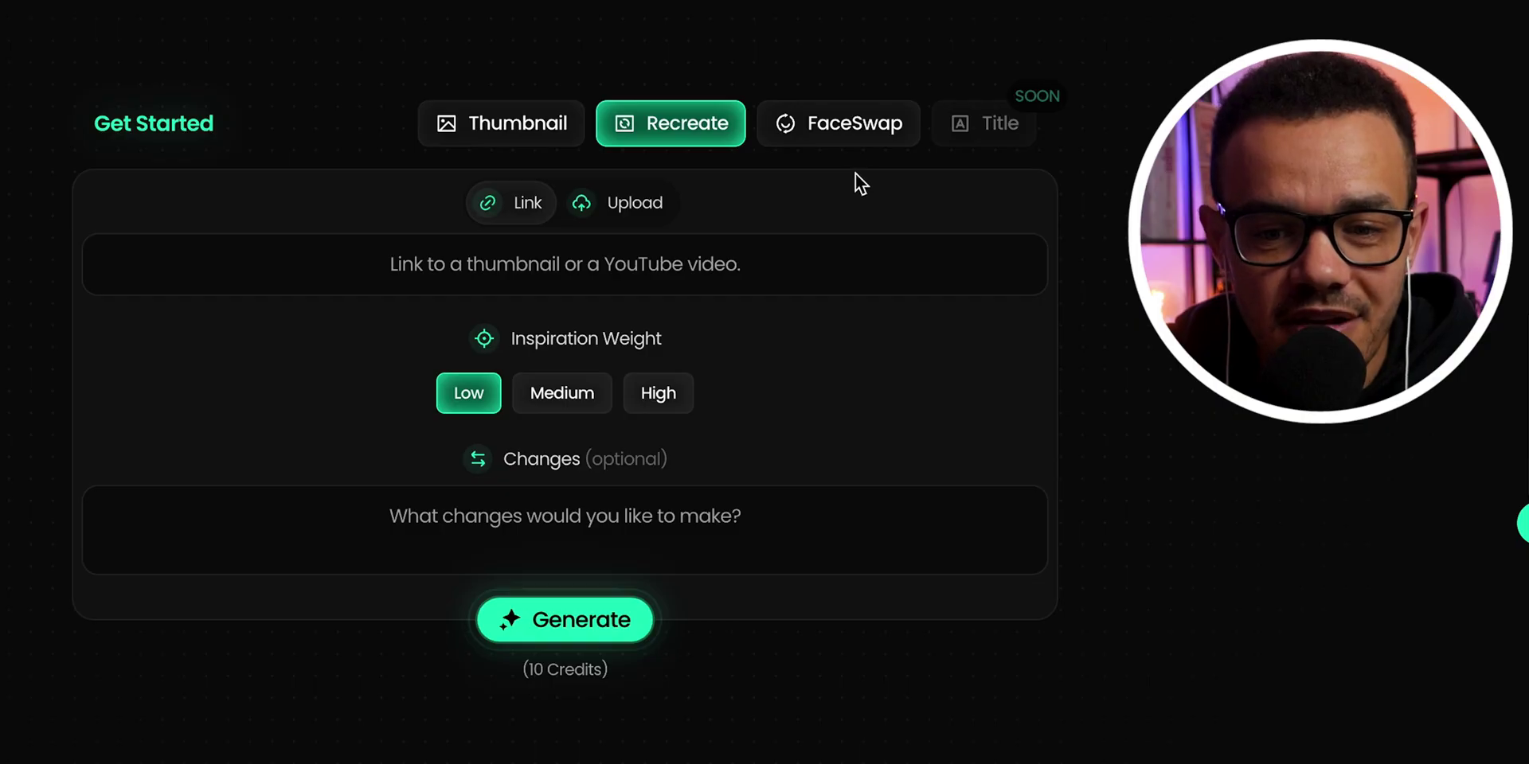
left_click(867, 138)
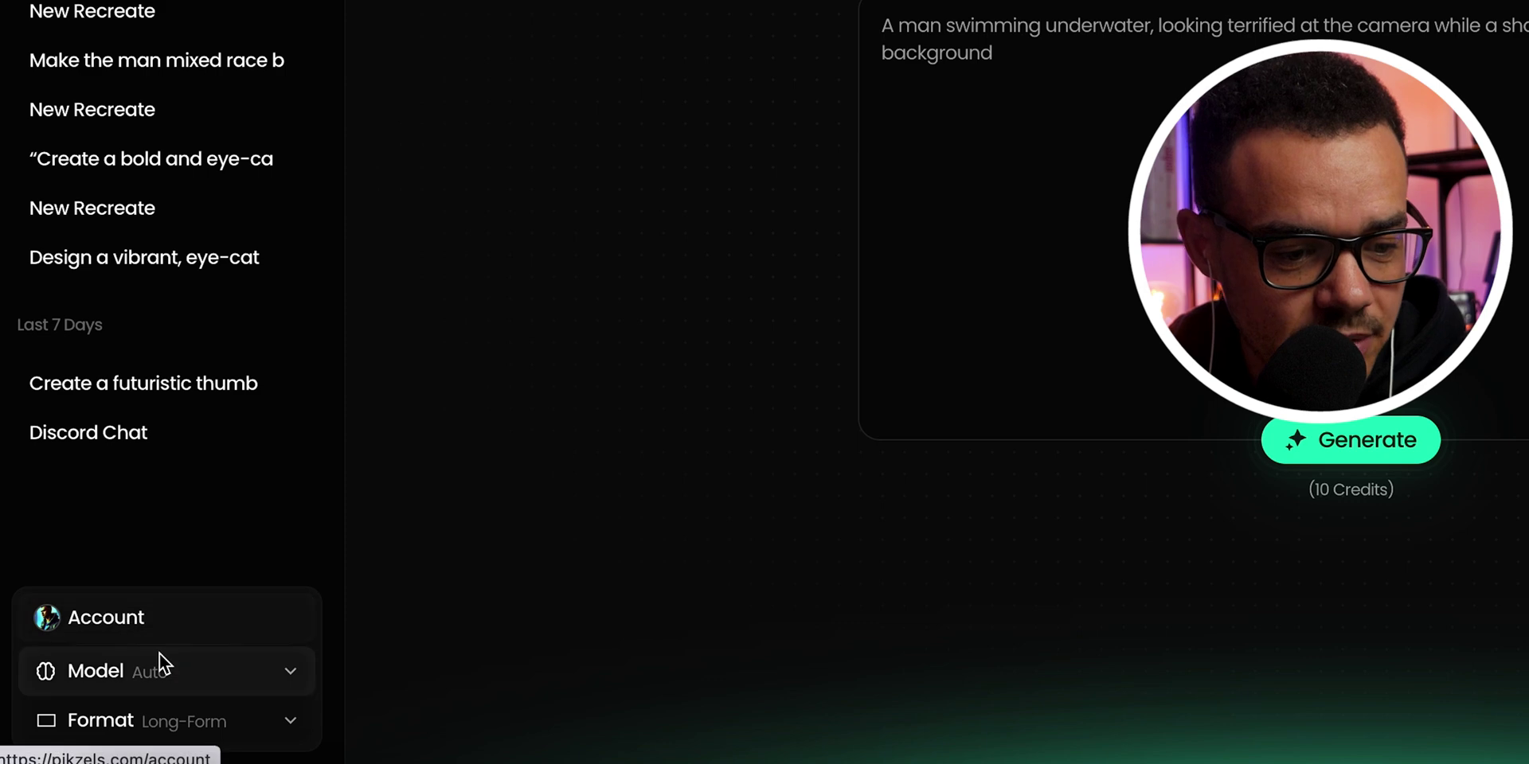
- Look through the available model choices and the thumbnail format choices
left_click(166, 674)
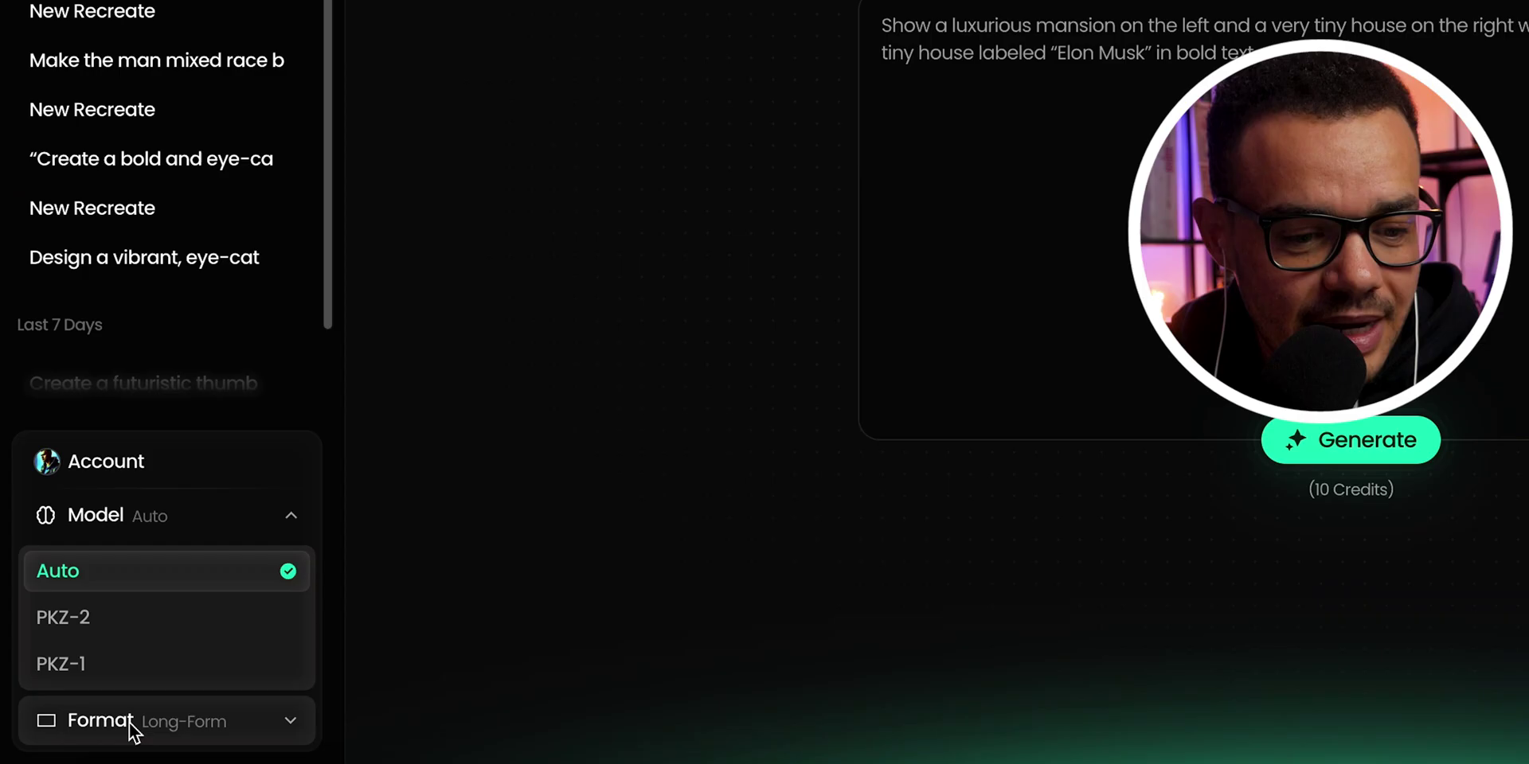
left_click(72, 721)
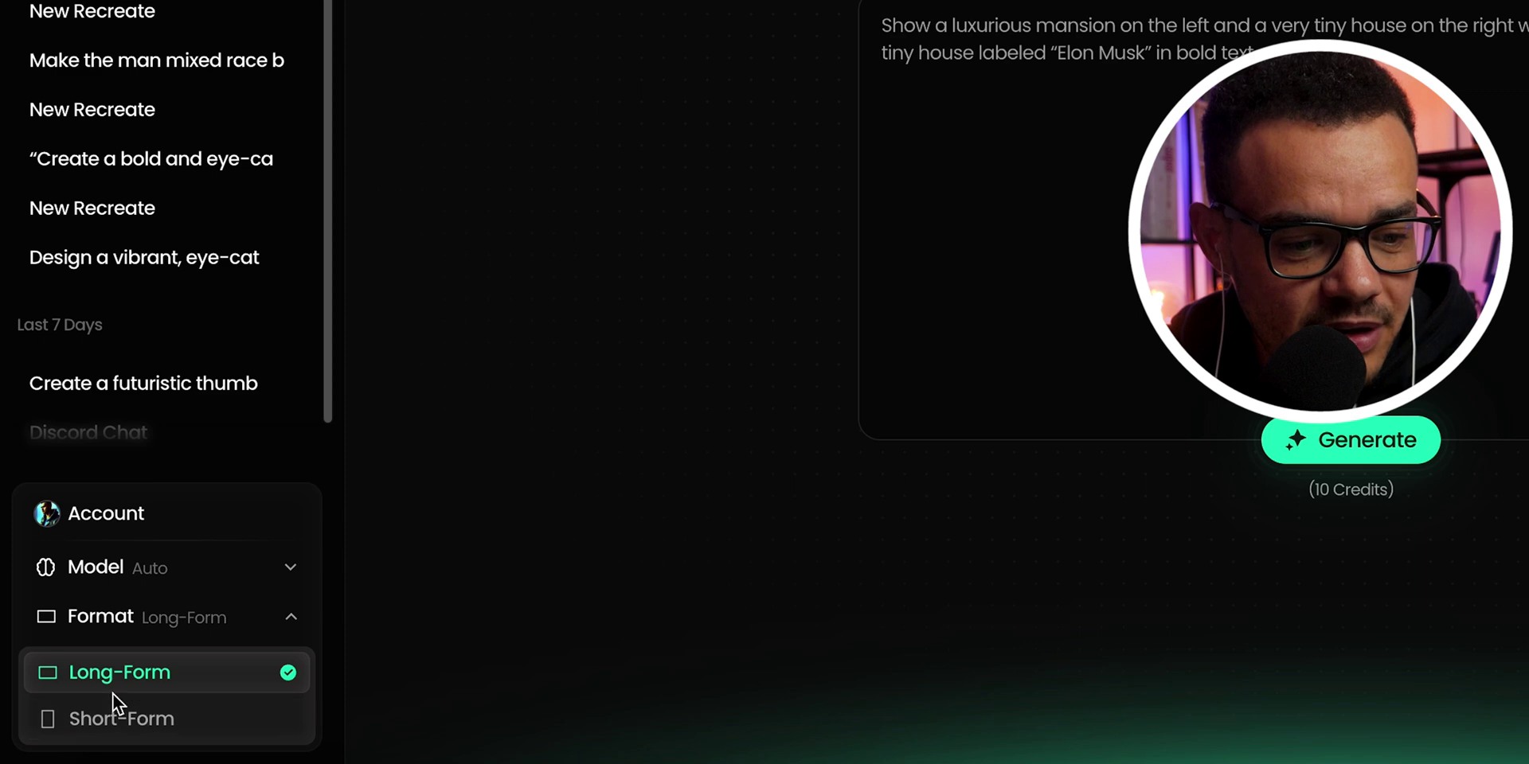
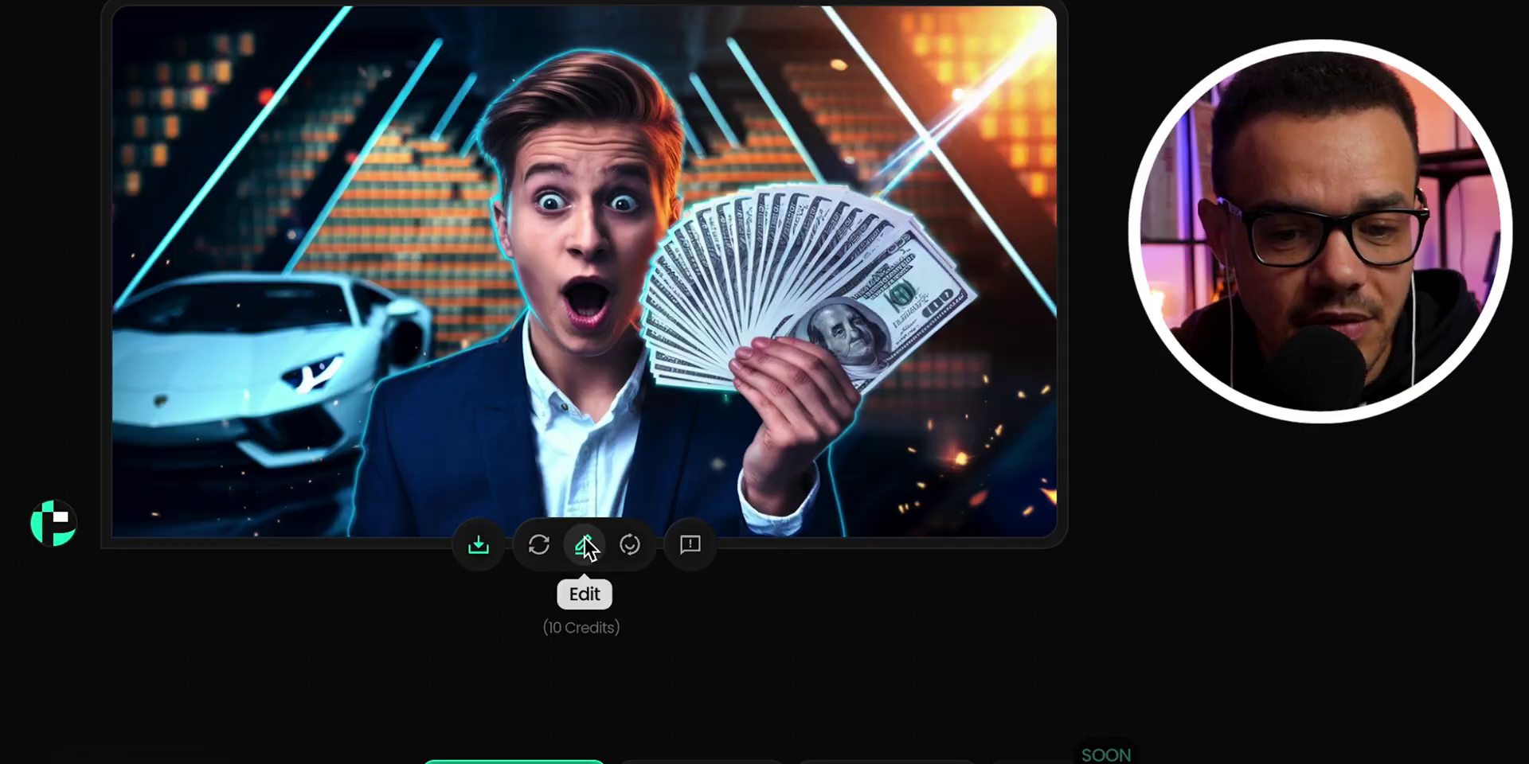
- Edit the generated money-and-sports-car thumbnail with the prompt: add in text "I gave away $1 Million"
left_click(587, 544)
left_click(494, 460)
type("add in text \"I gave away $1 Million\"")
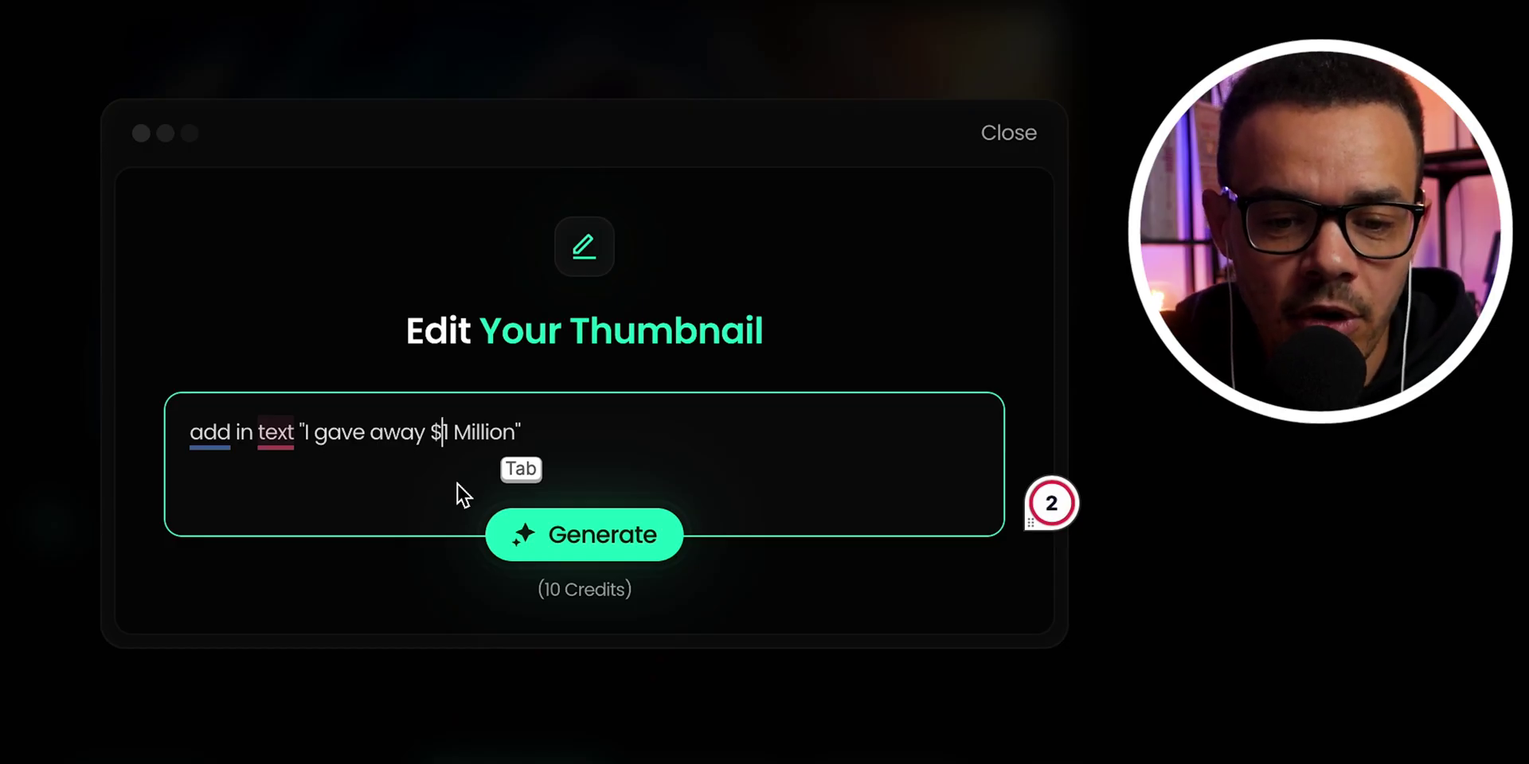
key("Tab")
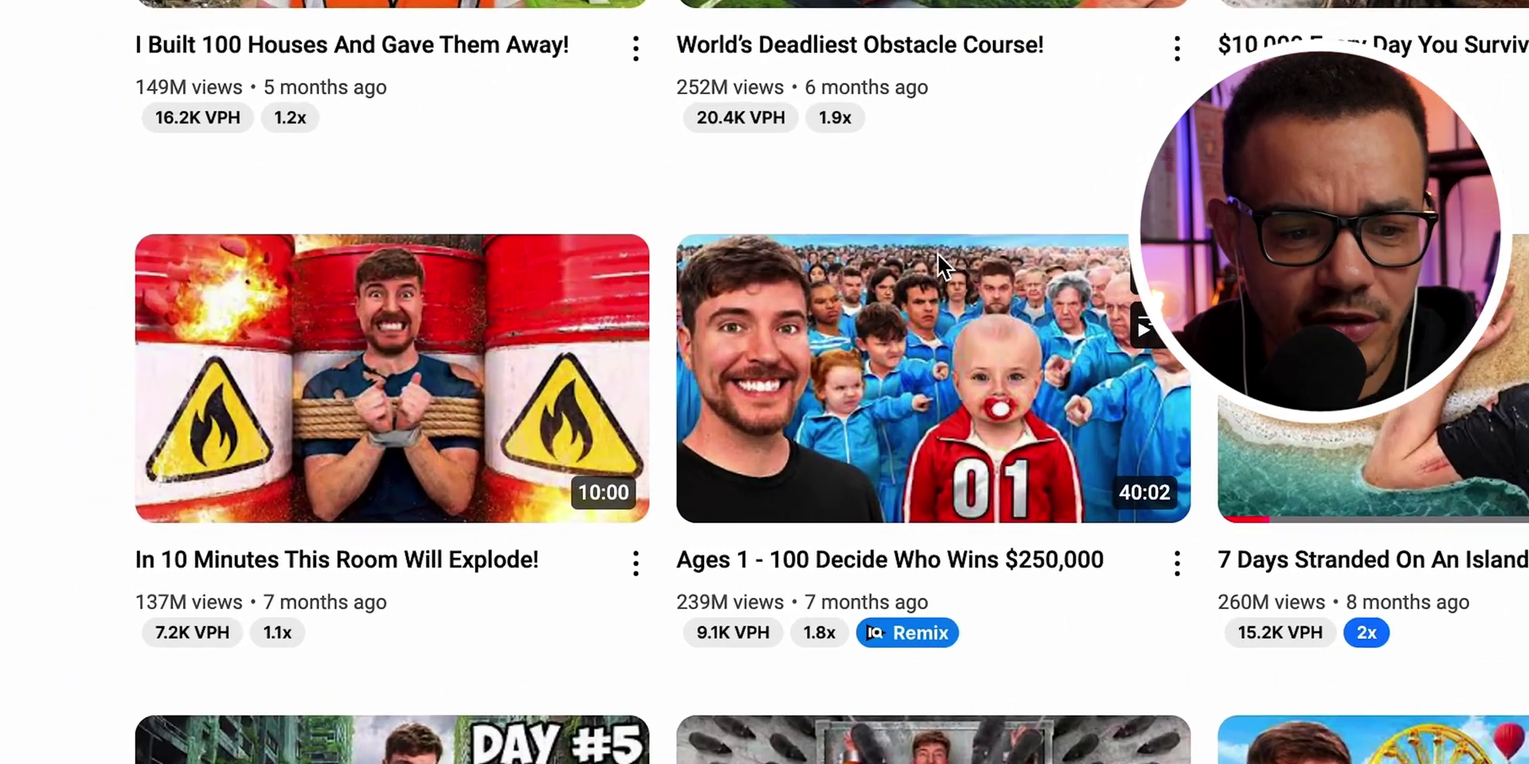
mouse_move(884, 423)
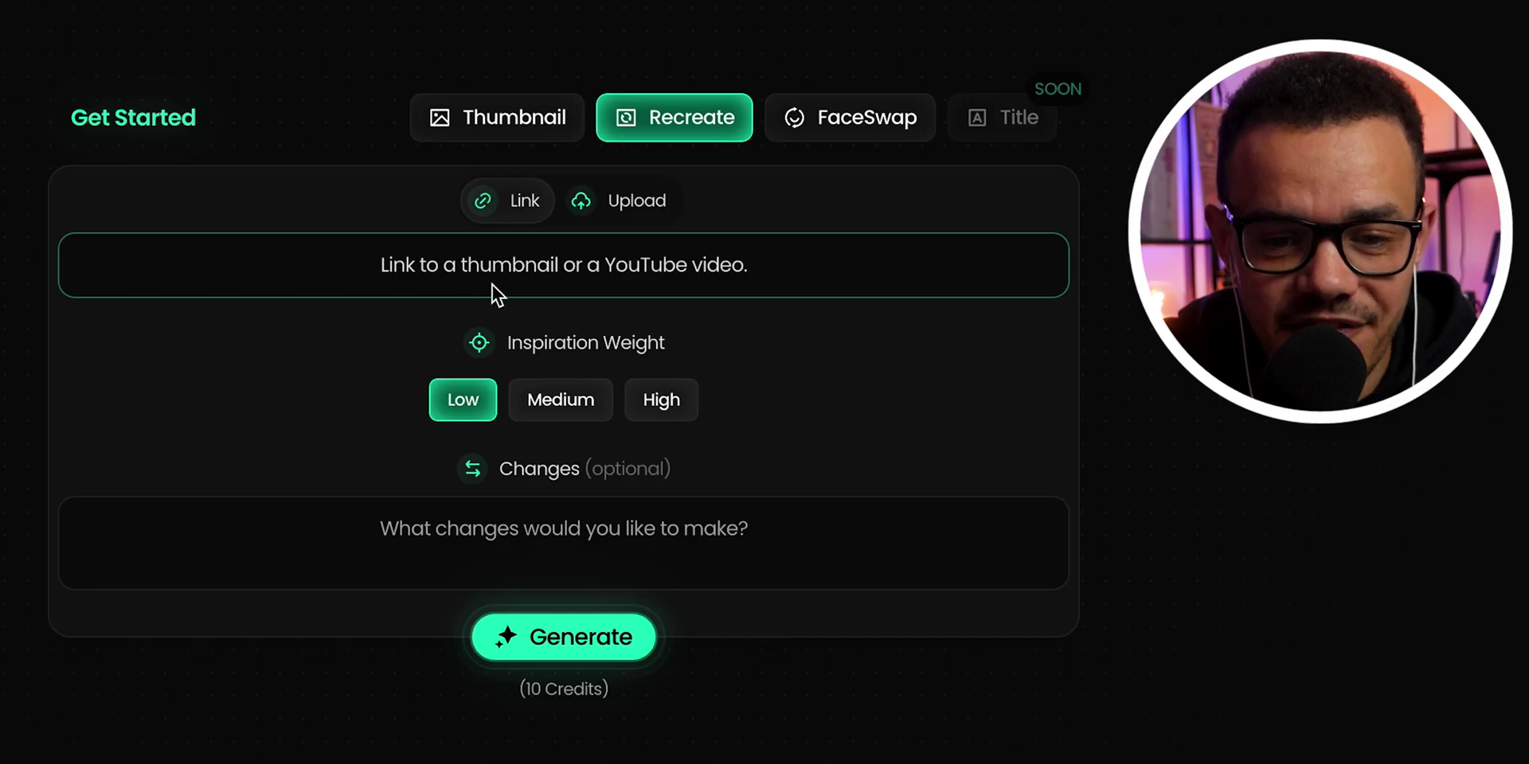
left_click(631, 285)
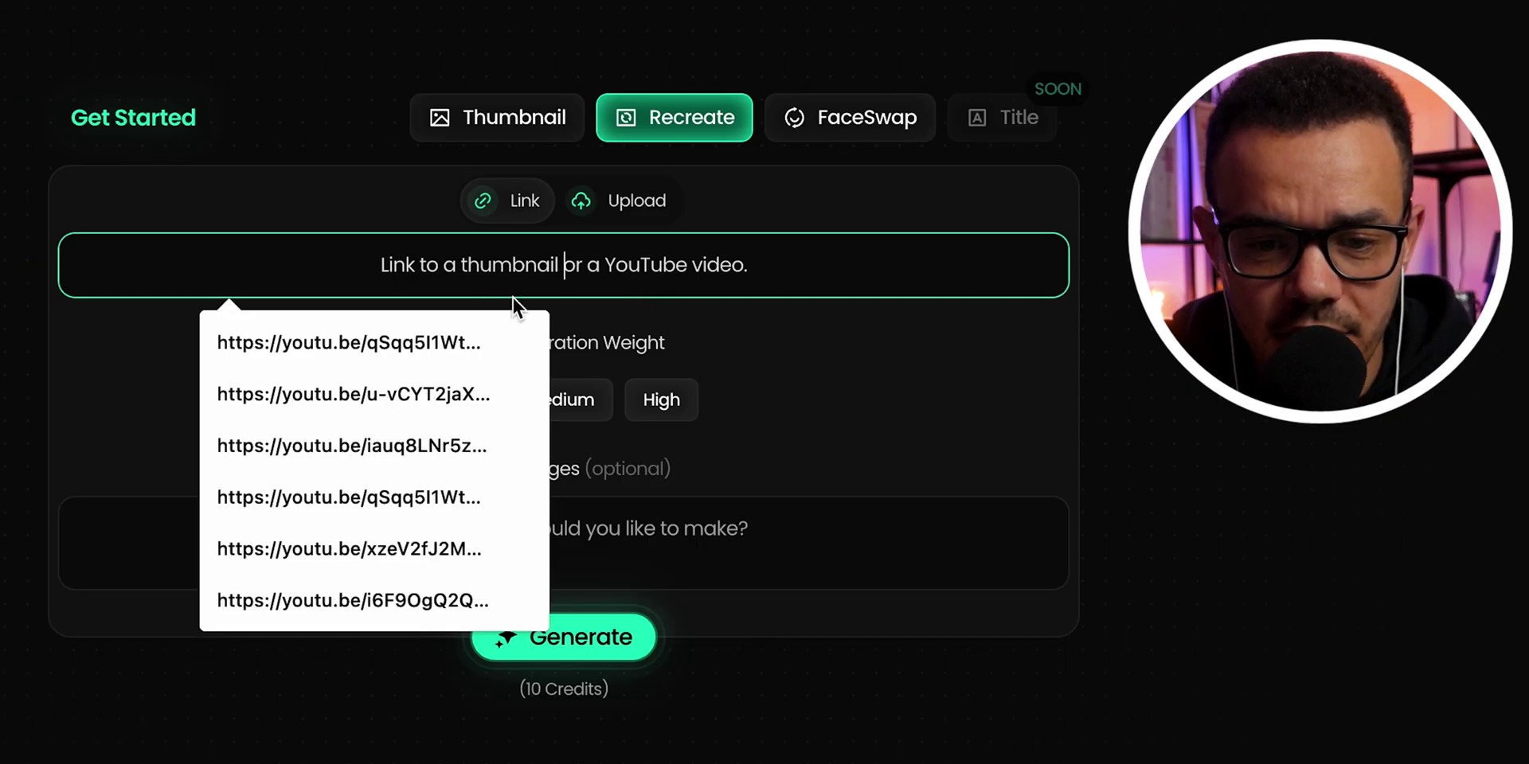
type("https://youtu.be/Pv0iVoSZzN8?si=ULvw8An0FPvCjLTB")
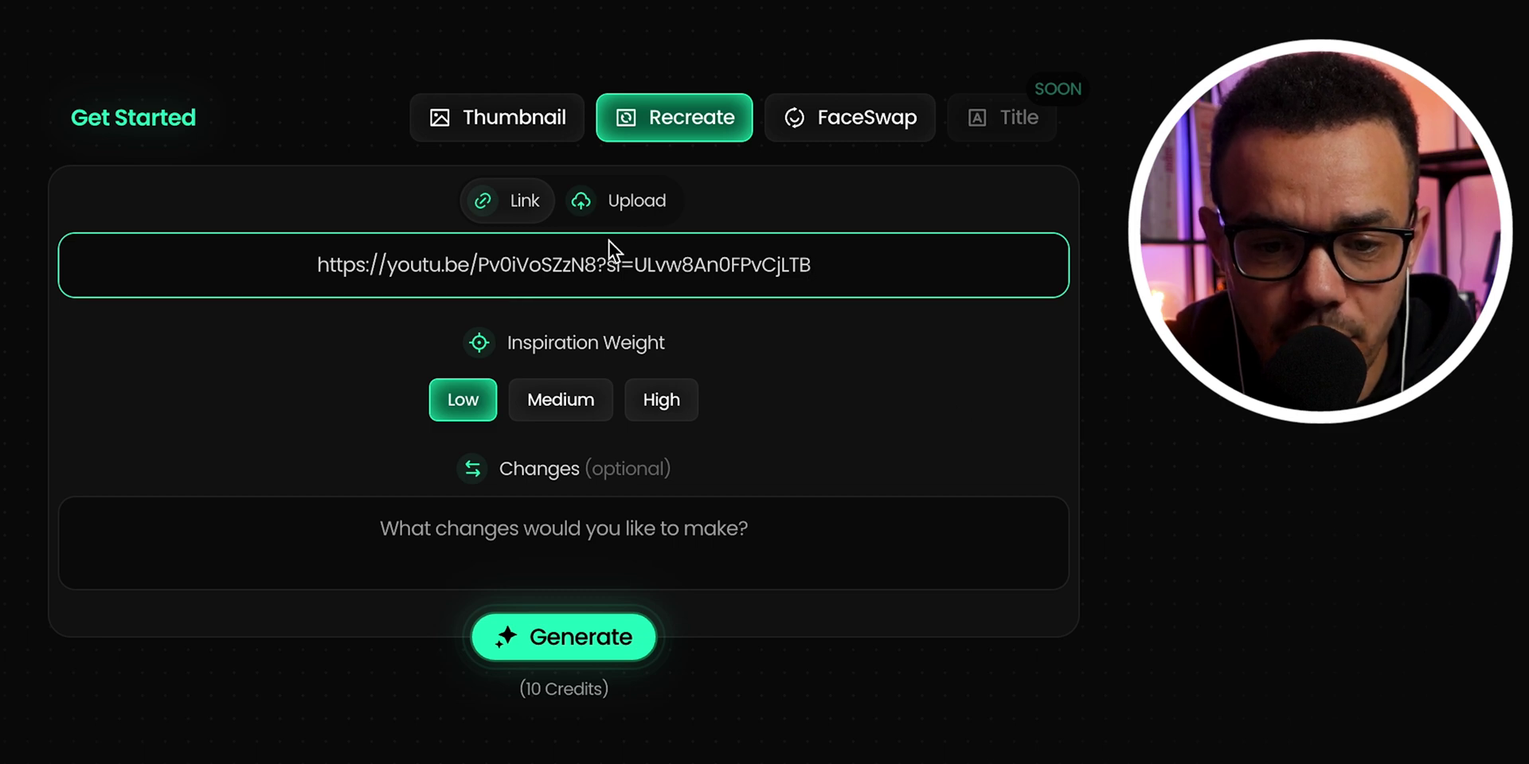
left_click(646, 205)
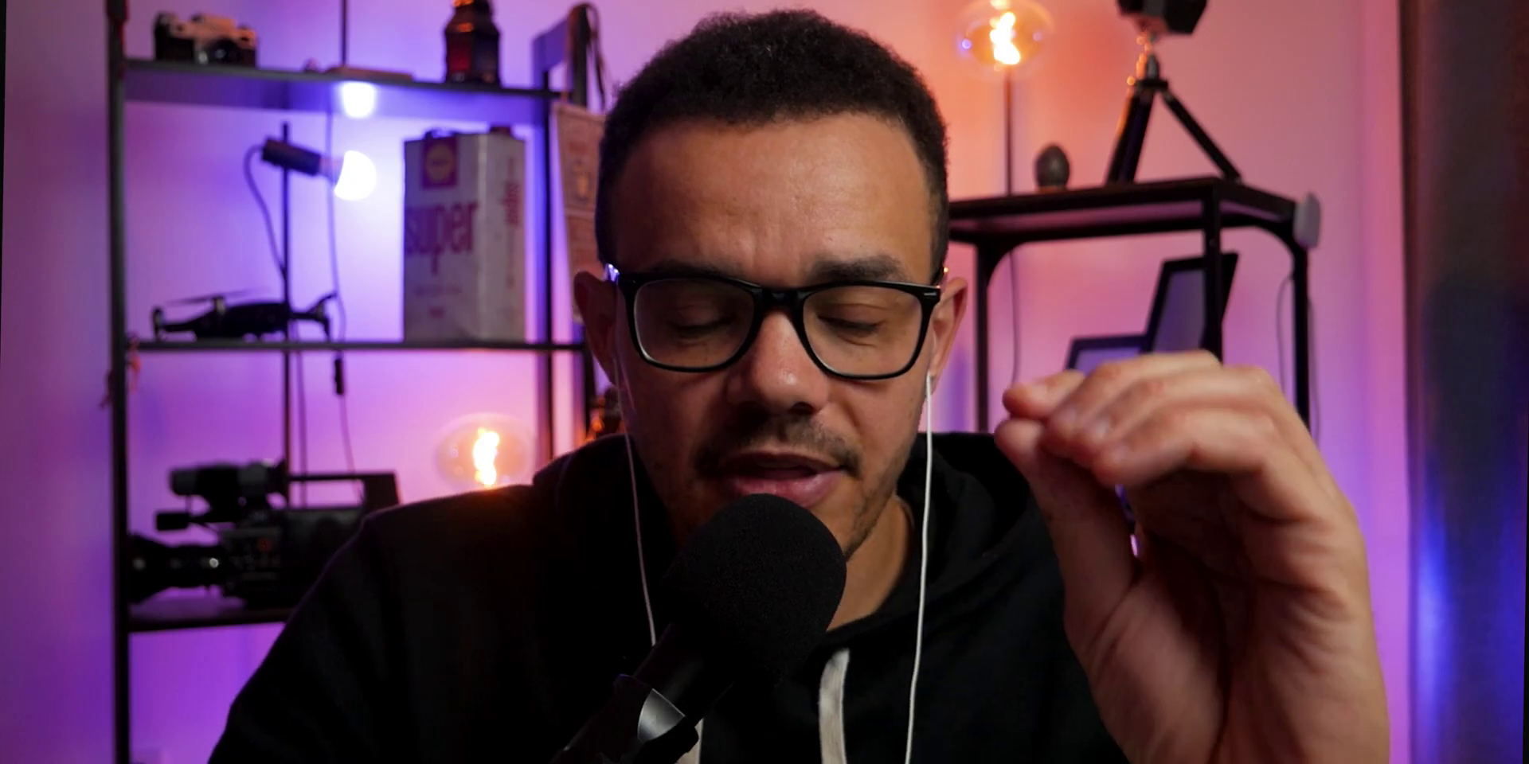
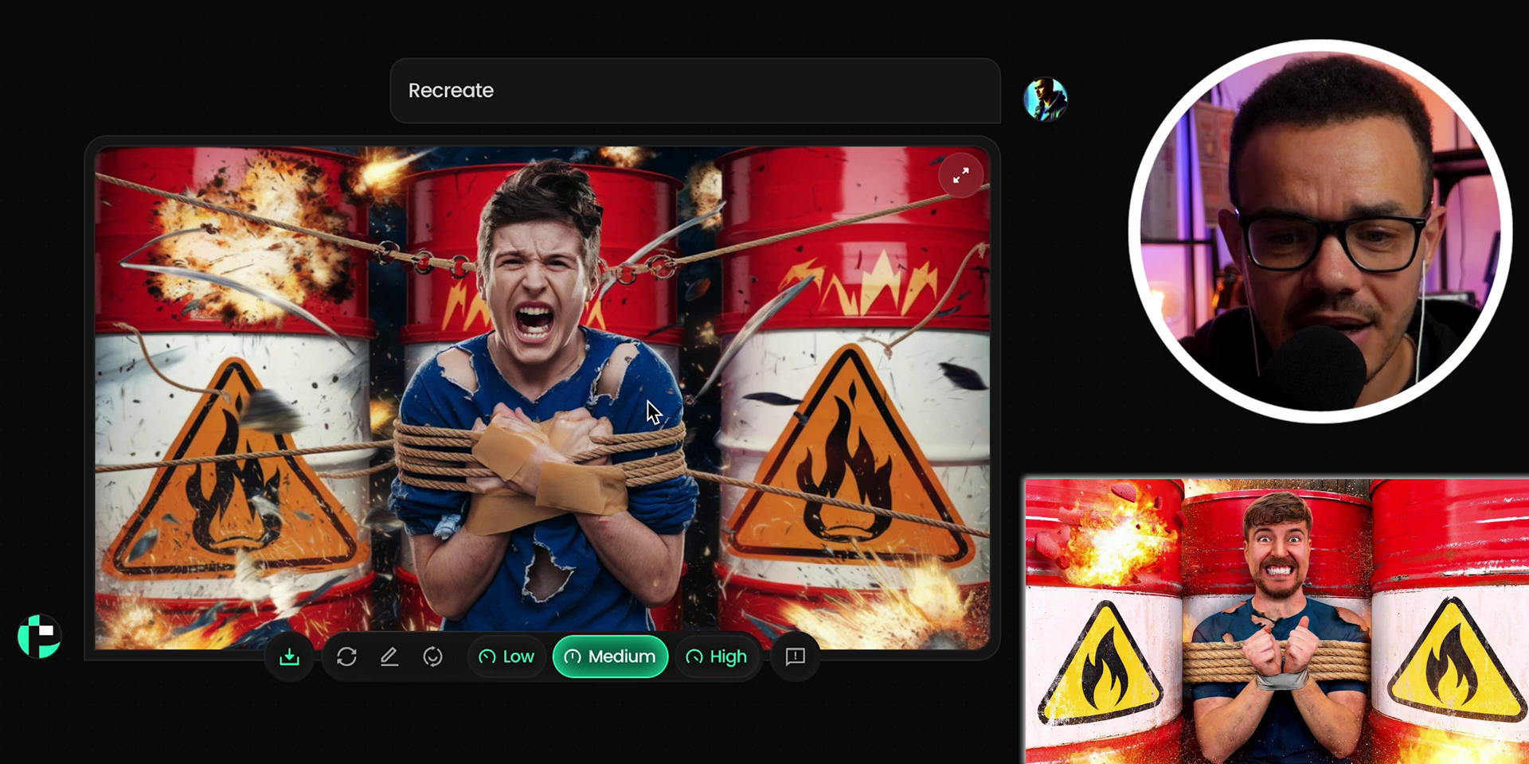
- Generate the Low inspiration-weight version of the recreated thumbnail and edit it with the prompt "Make the person black/mixed race"
left_click(510, 653)
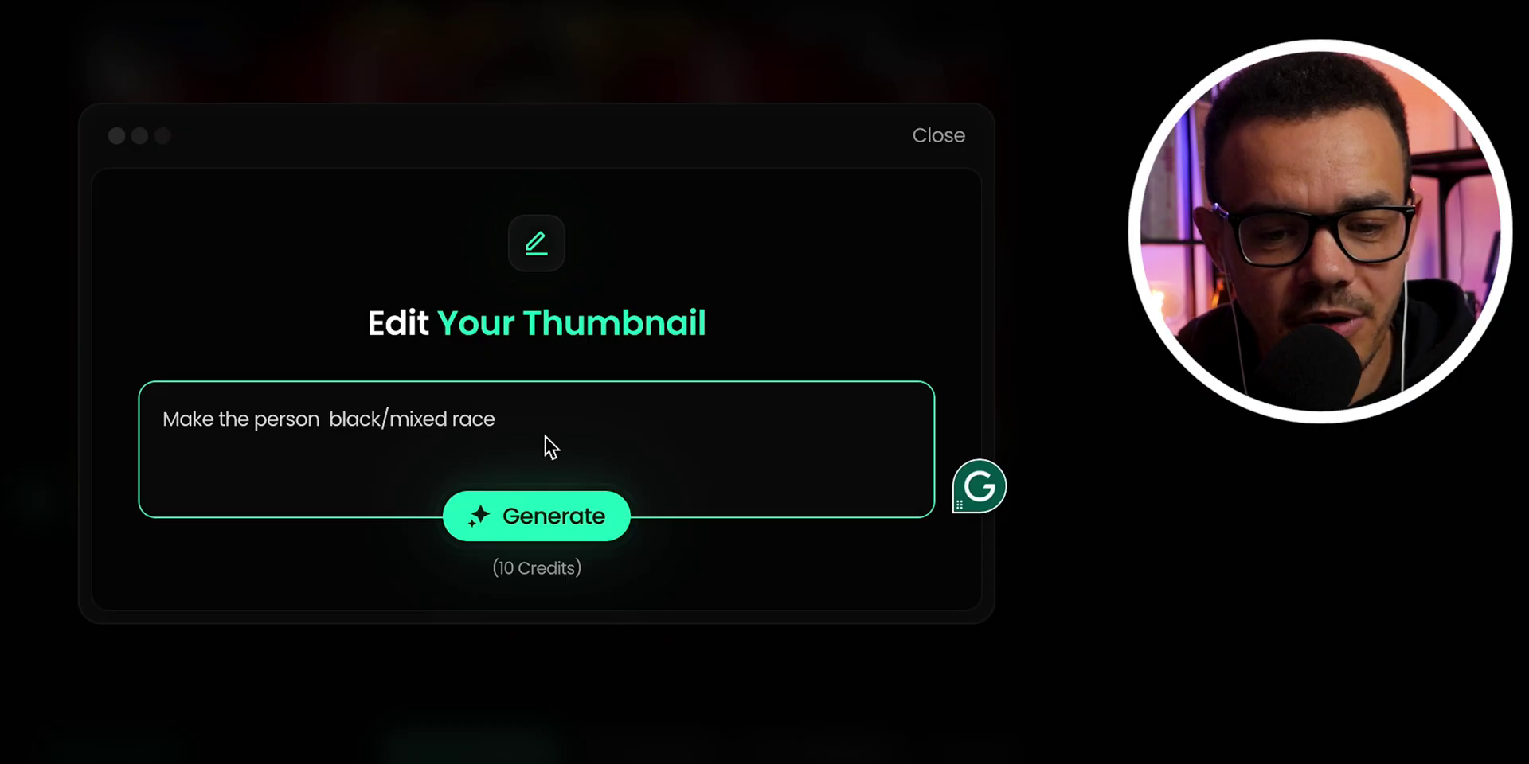
key("BackSpace")
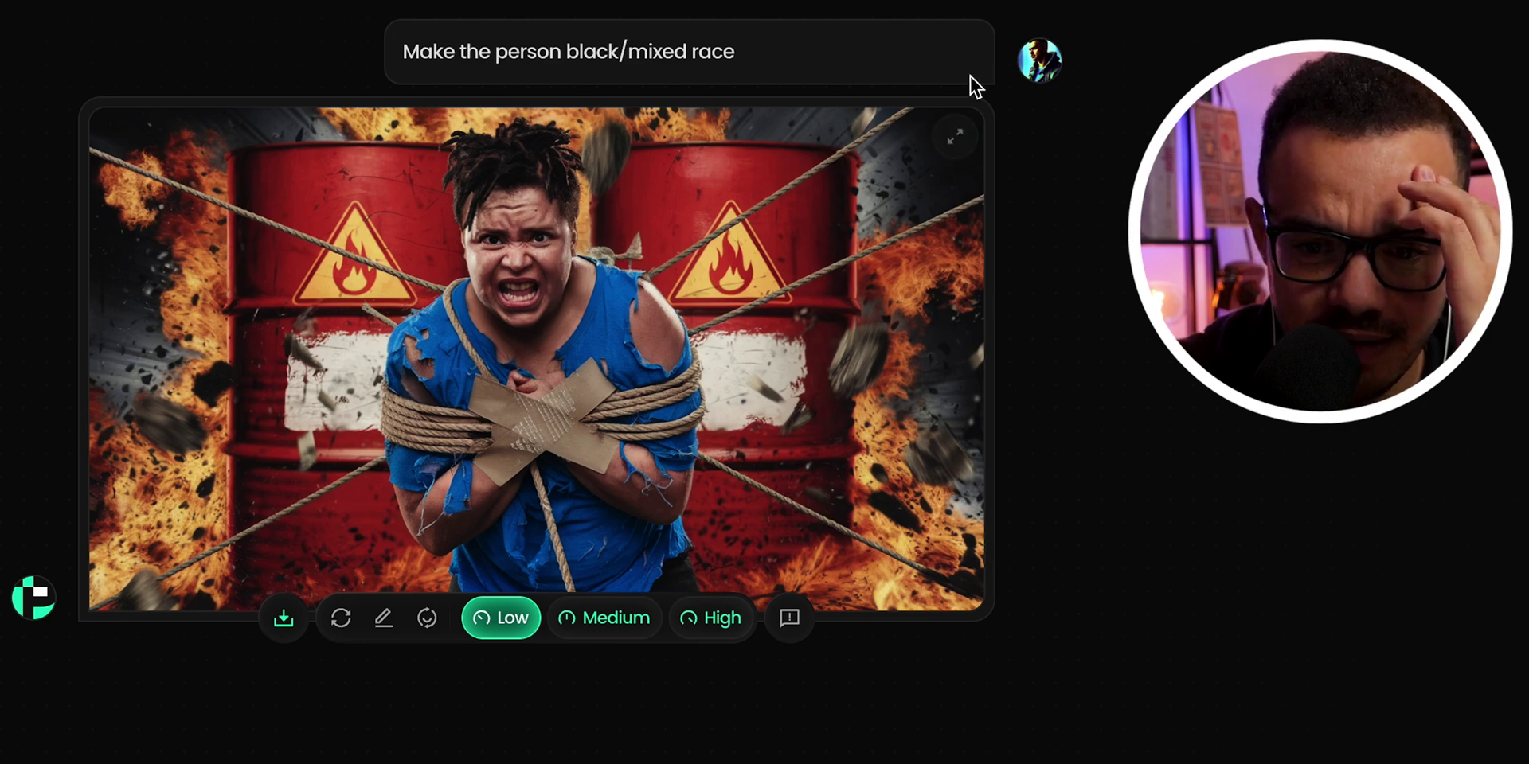
- Enlarge the edited red-barrels thumbnail and examine the person's face up close
left_click(956, 142)
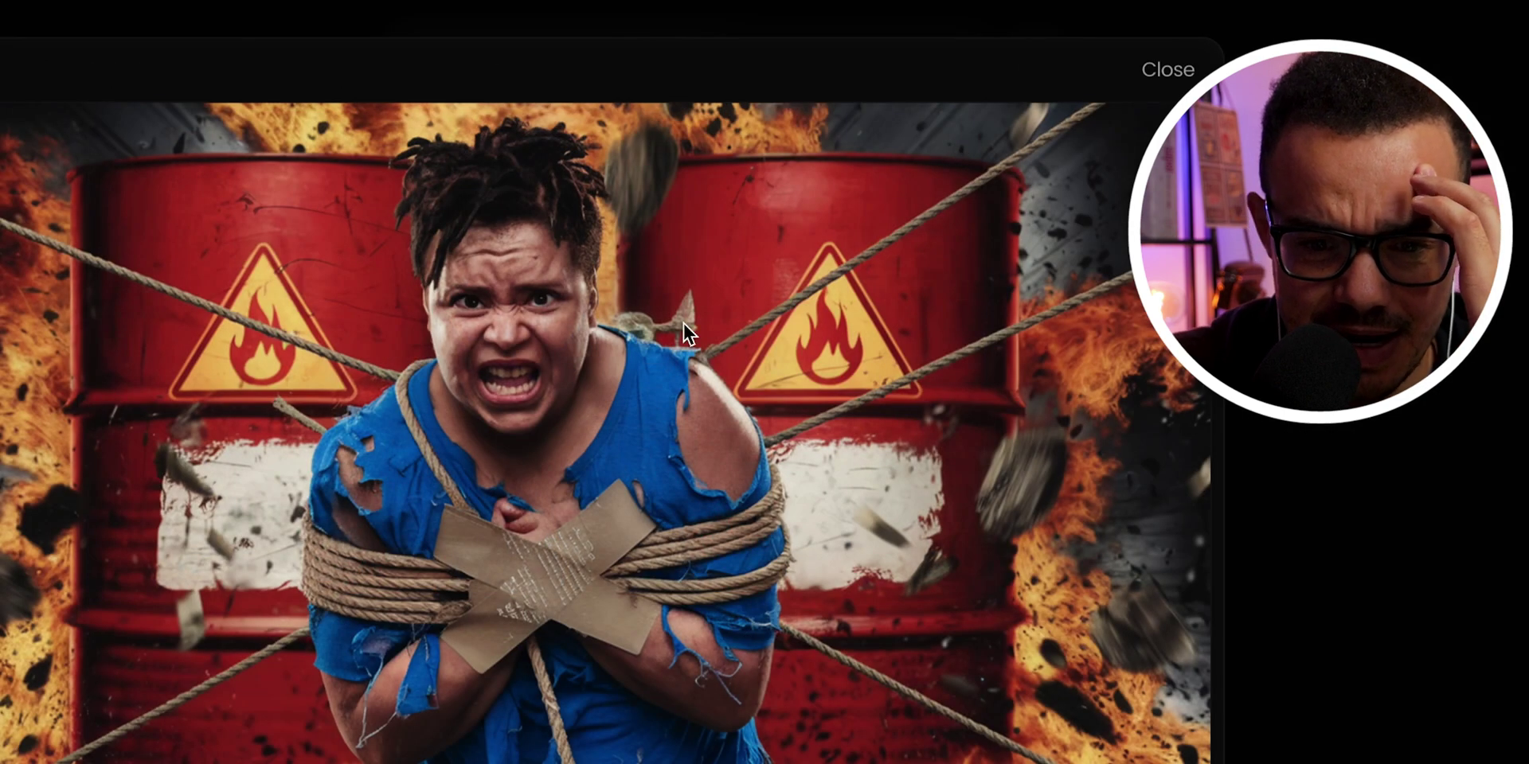
left_click(565, 228)
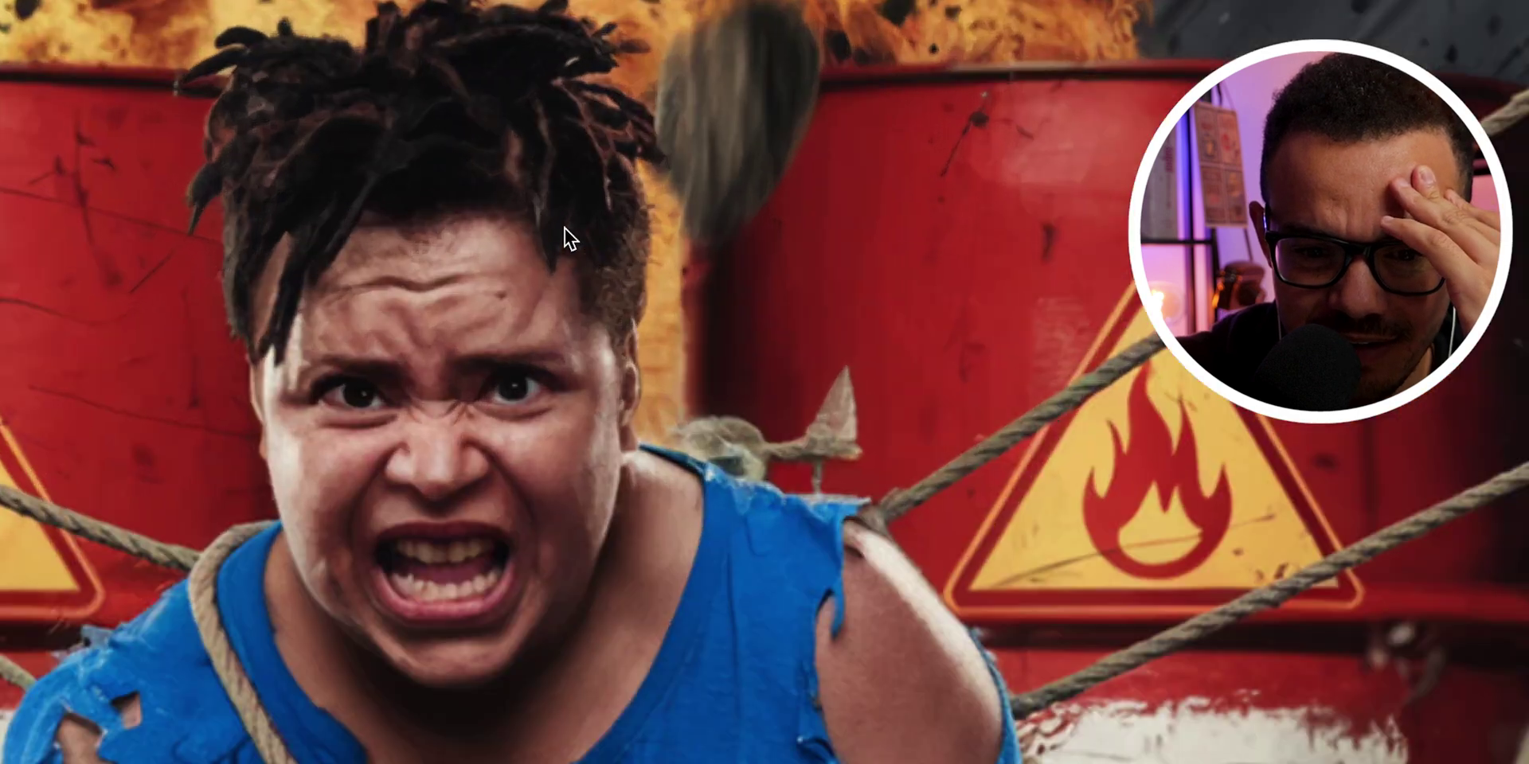
left_click(566, 228)
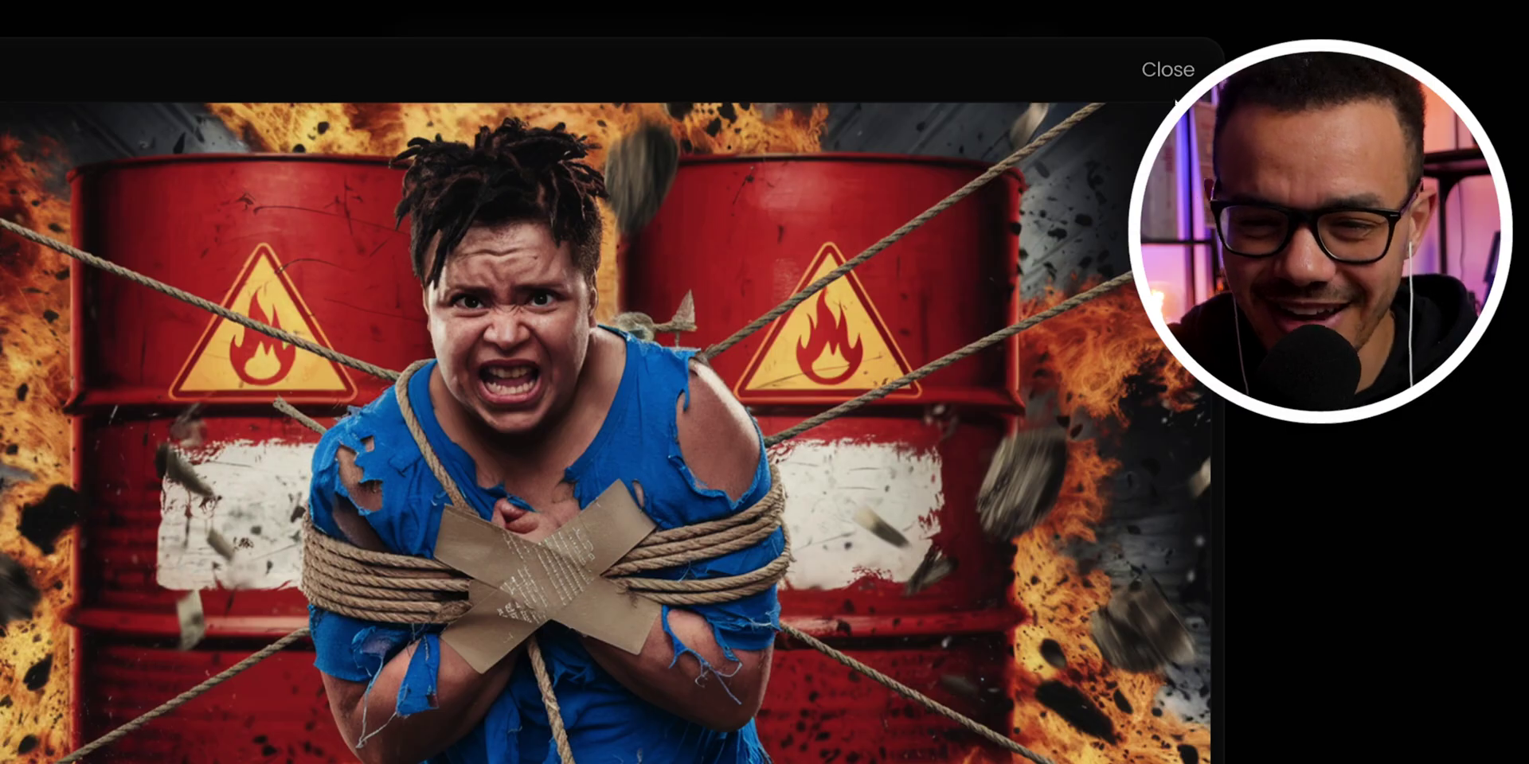
left_click(1169, 69)
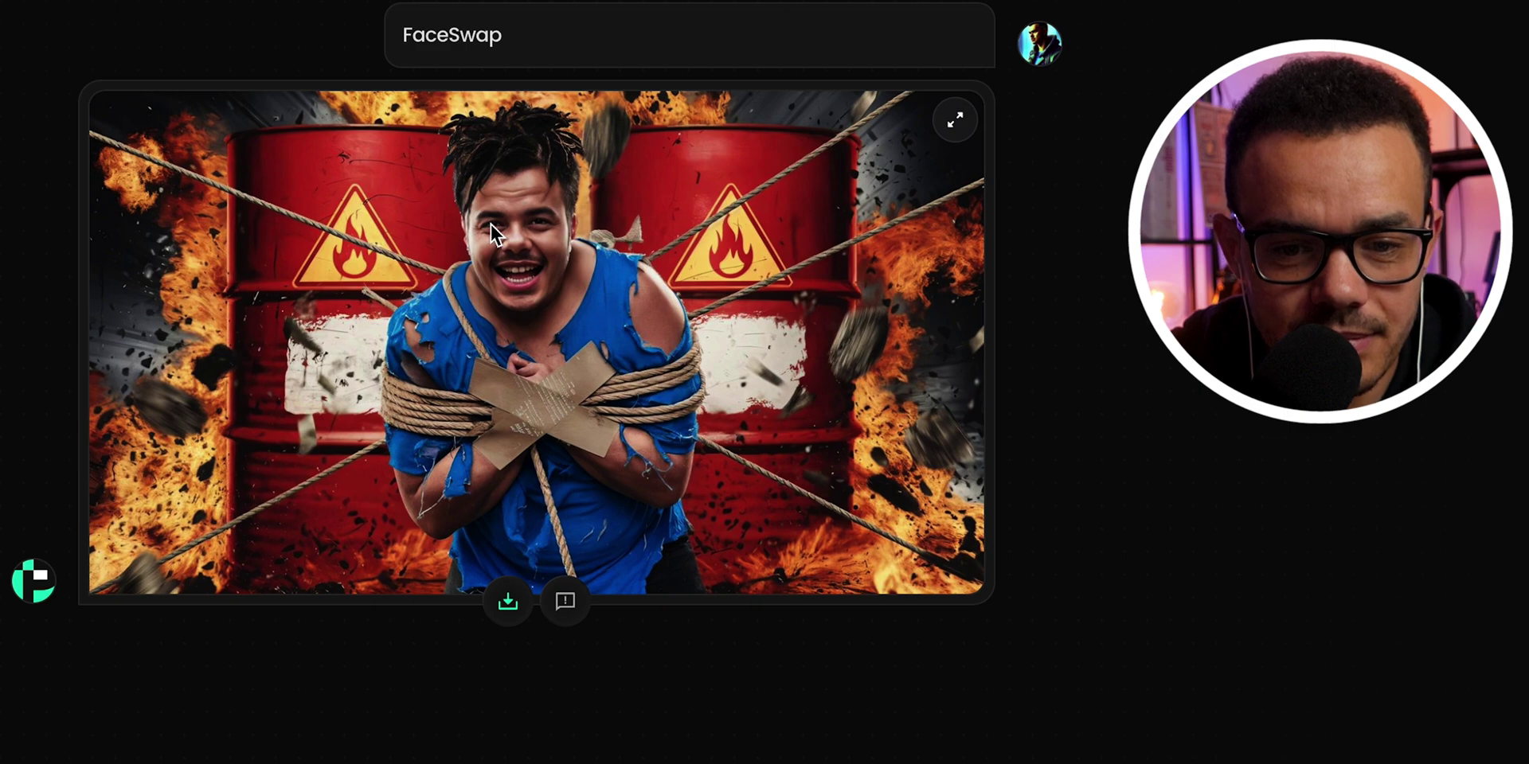
- Enlarge the face-swapped red-barrels thumbnail and inspect how the swapped face blends with the body
left_click(955, 121)
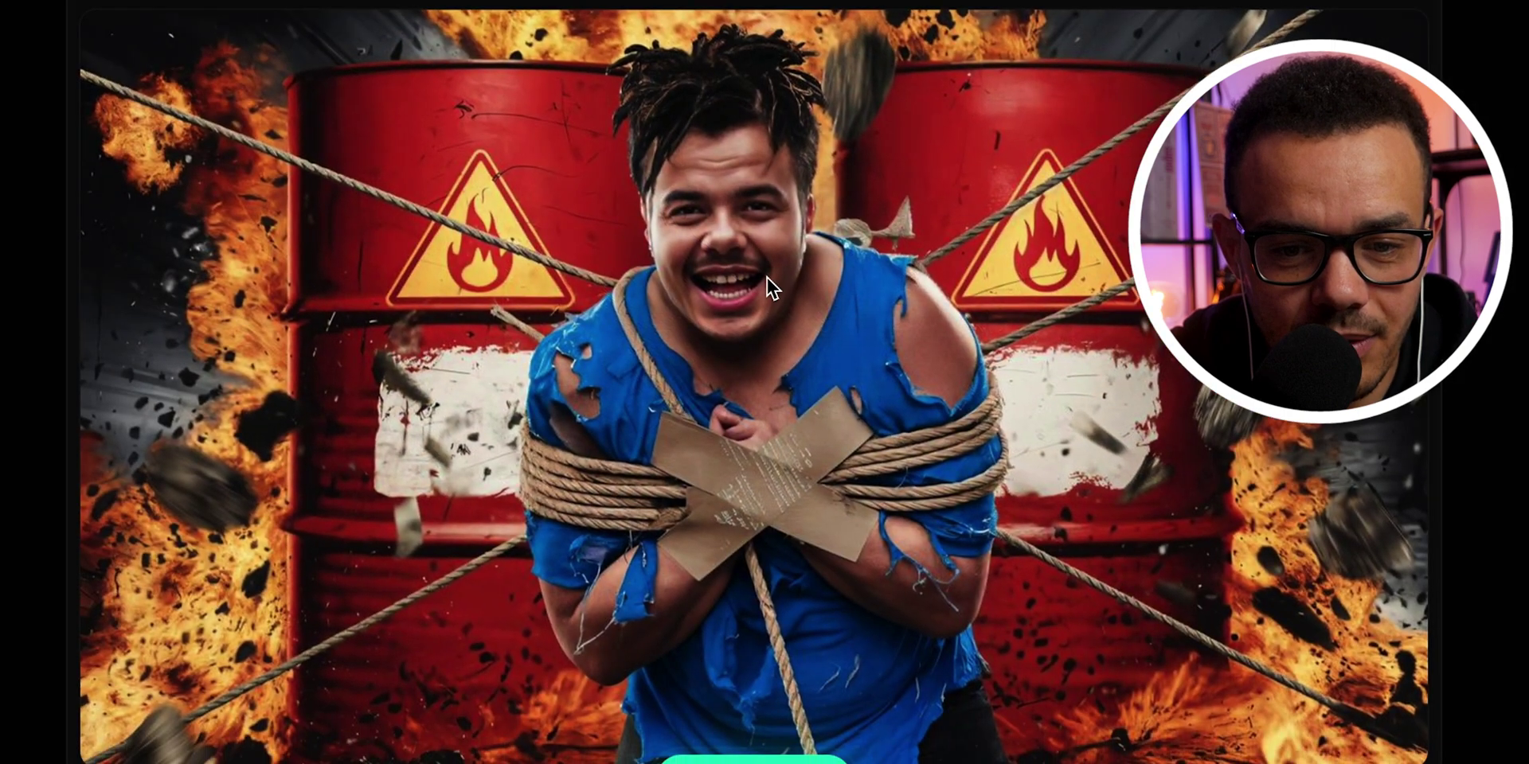
scroll(767, 283, "up", 5)
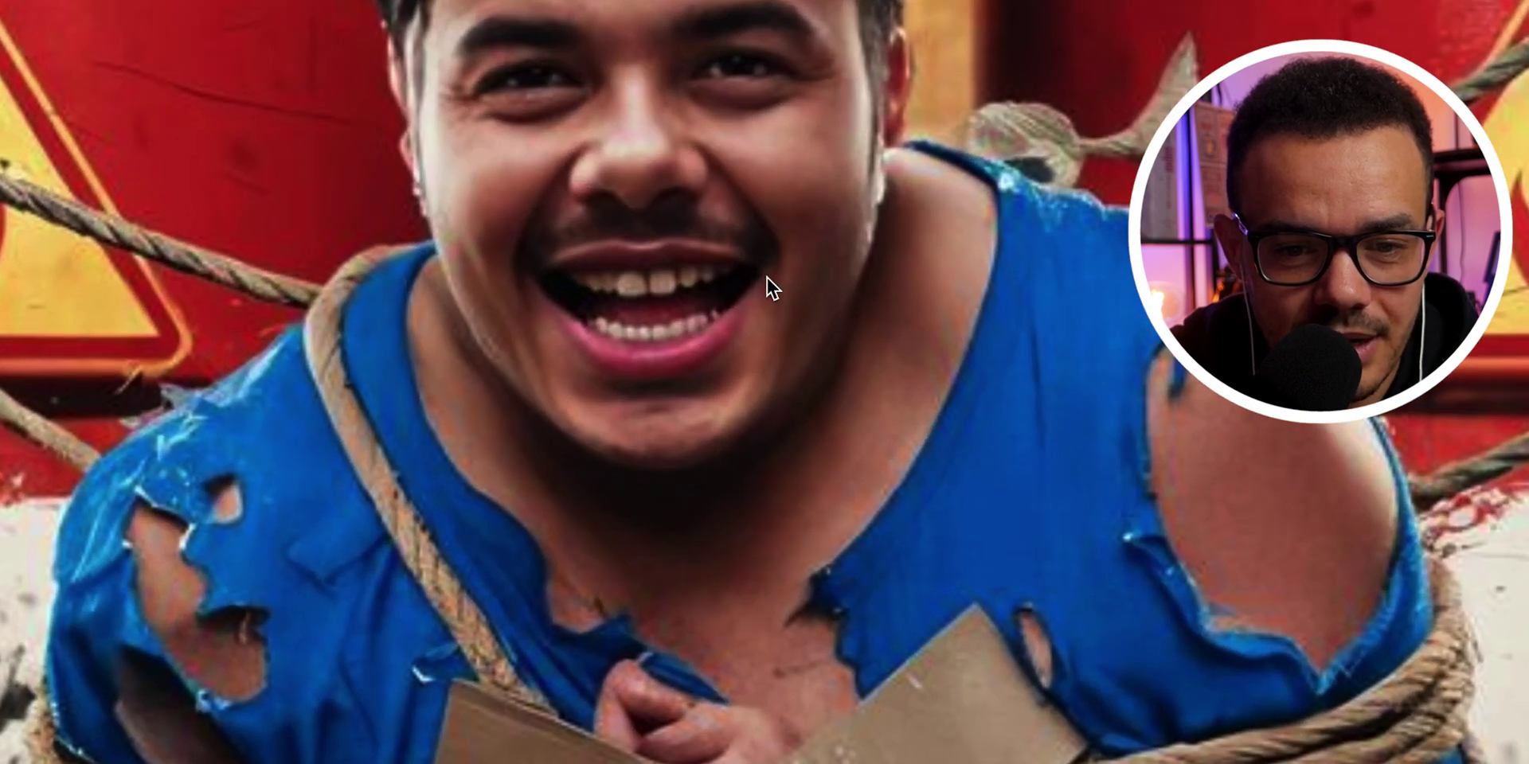
scroll(880, 369, "up", 3)
scroll(884, 372, "up", 6)
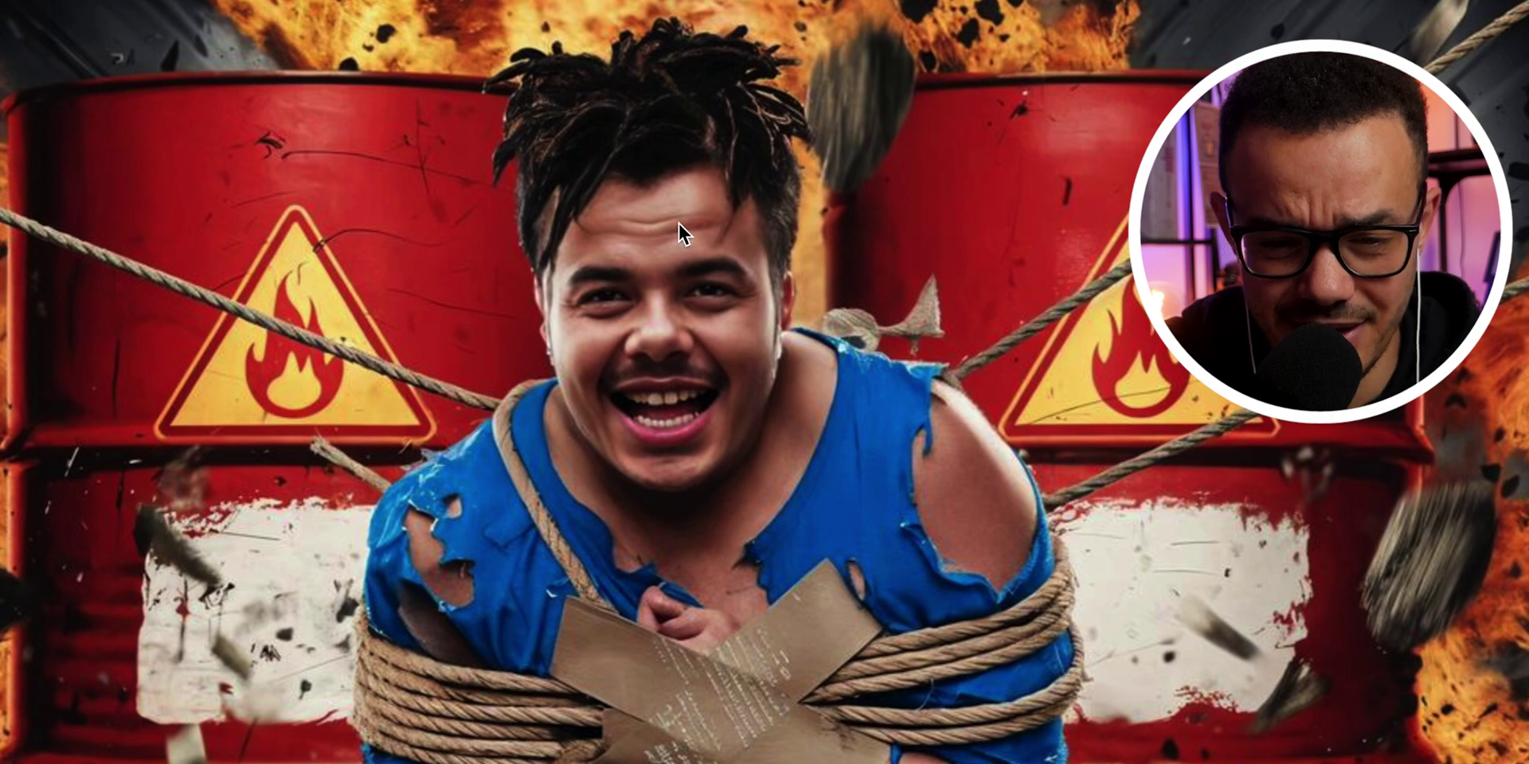
scroll(697, 312, "down", 2)
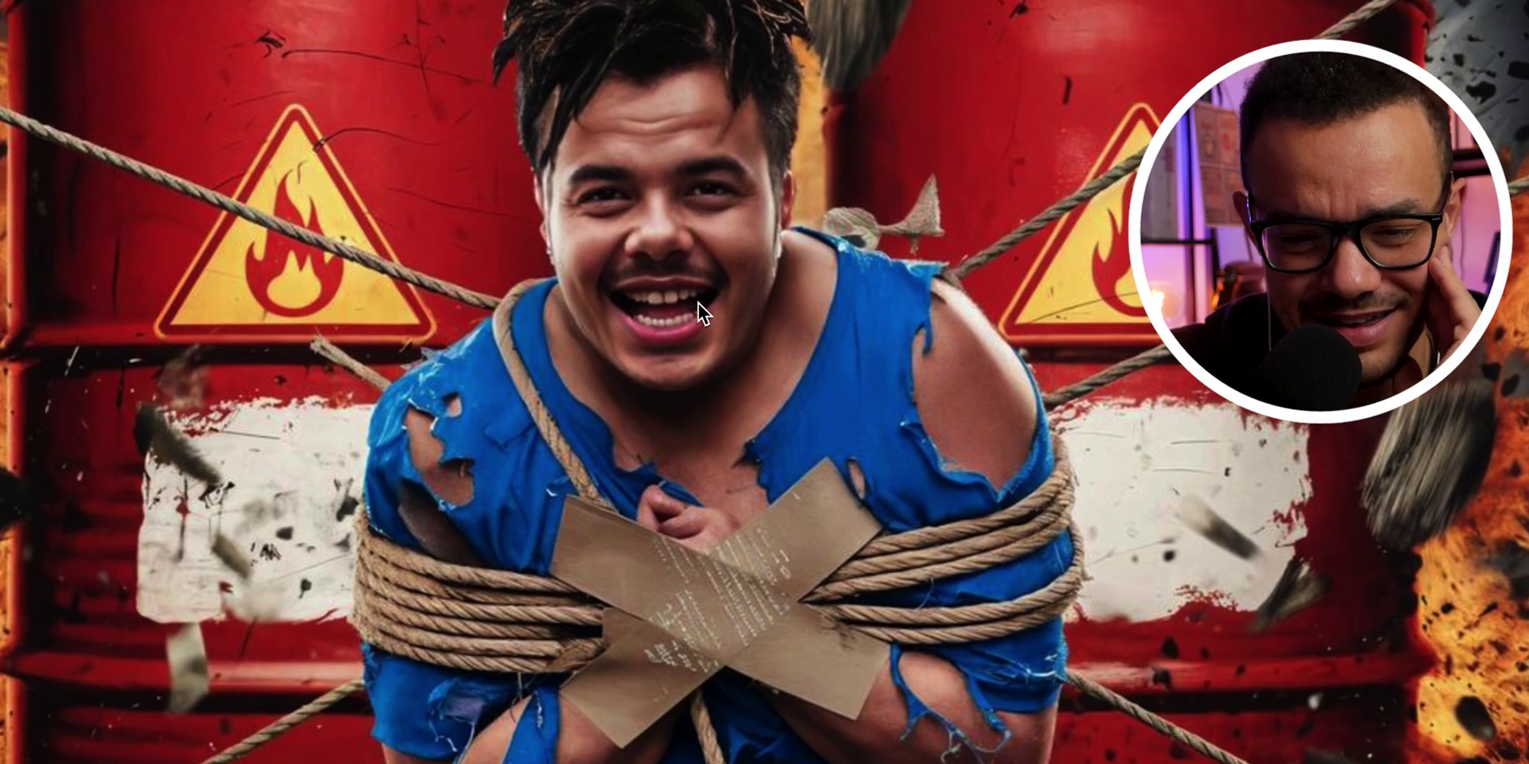
scroll(697, 312, "down", 2)
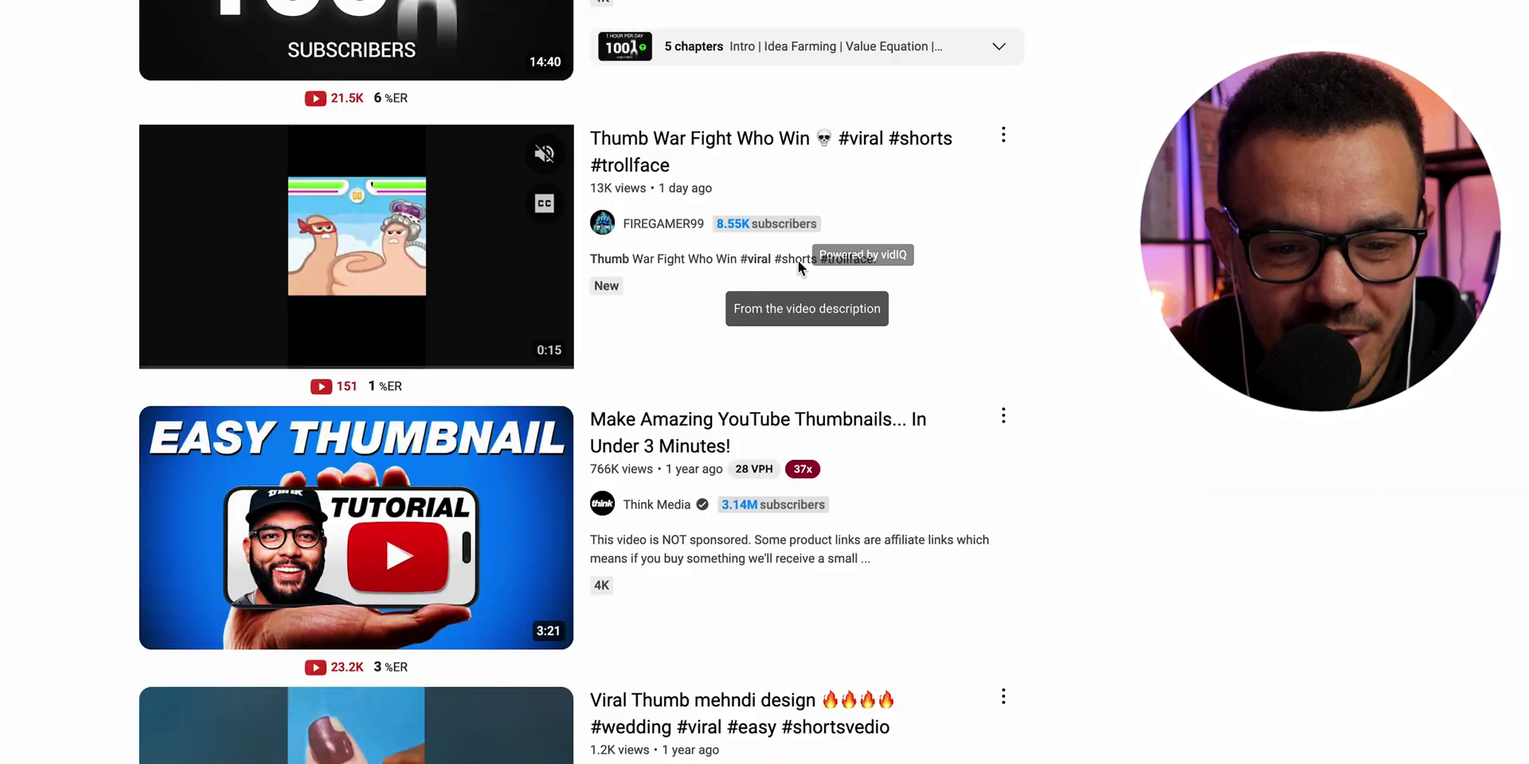
- Find the Think Media video "Make Amazing YouTube Thumbnails... In Under 3 Minutes!" in the YouTube results and get its share link
scroll(1229, 417, "down", 2)
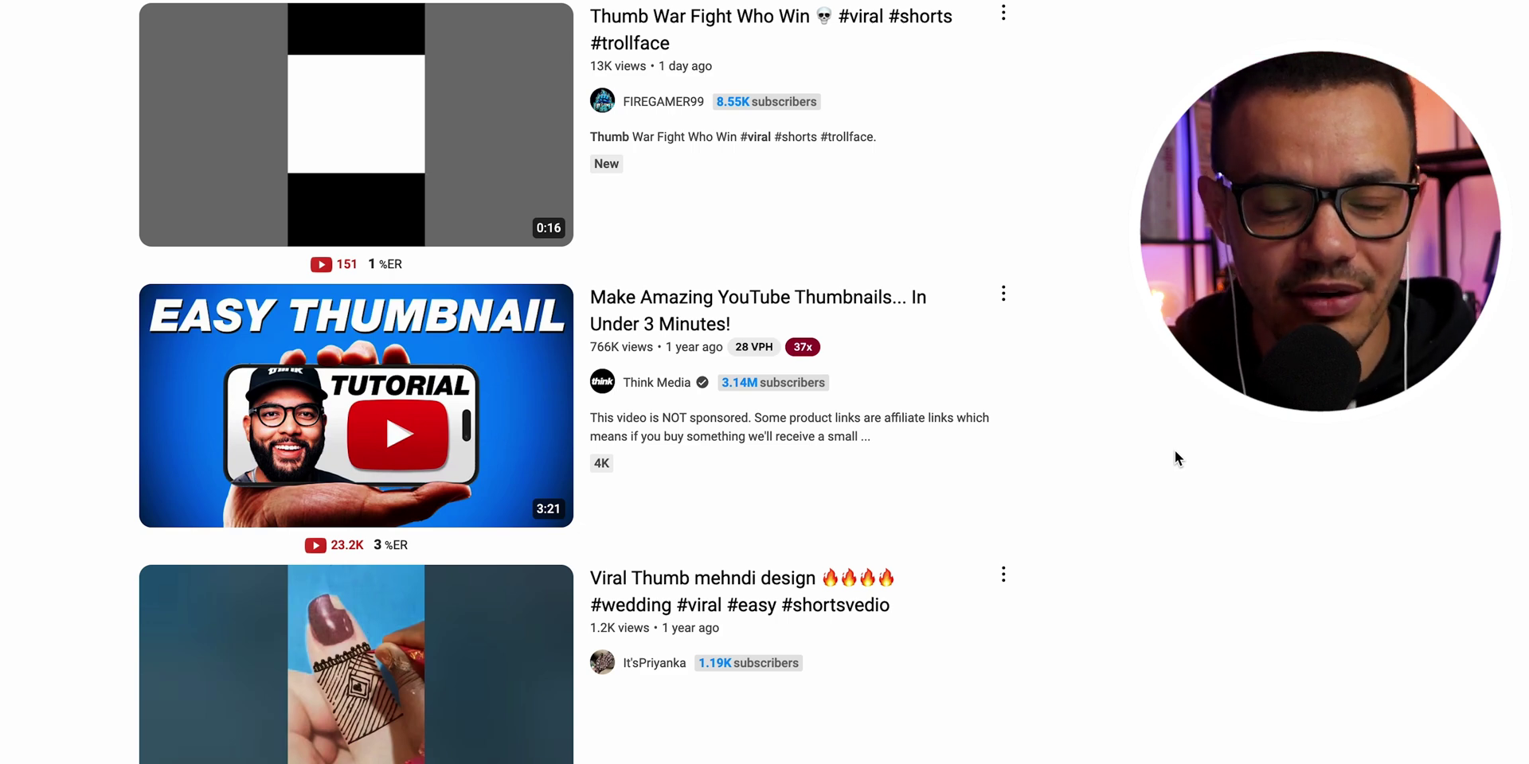
left_click(1003, 294)
left_click(1059, 489)
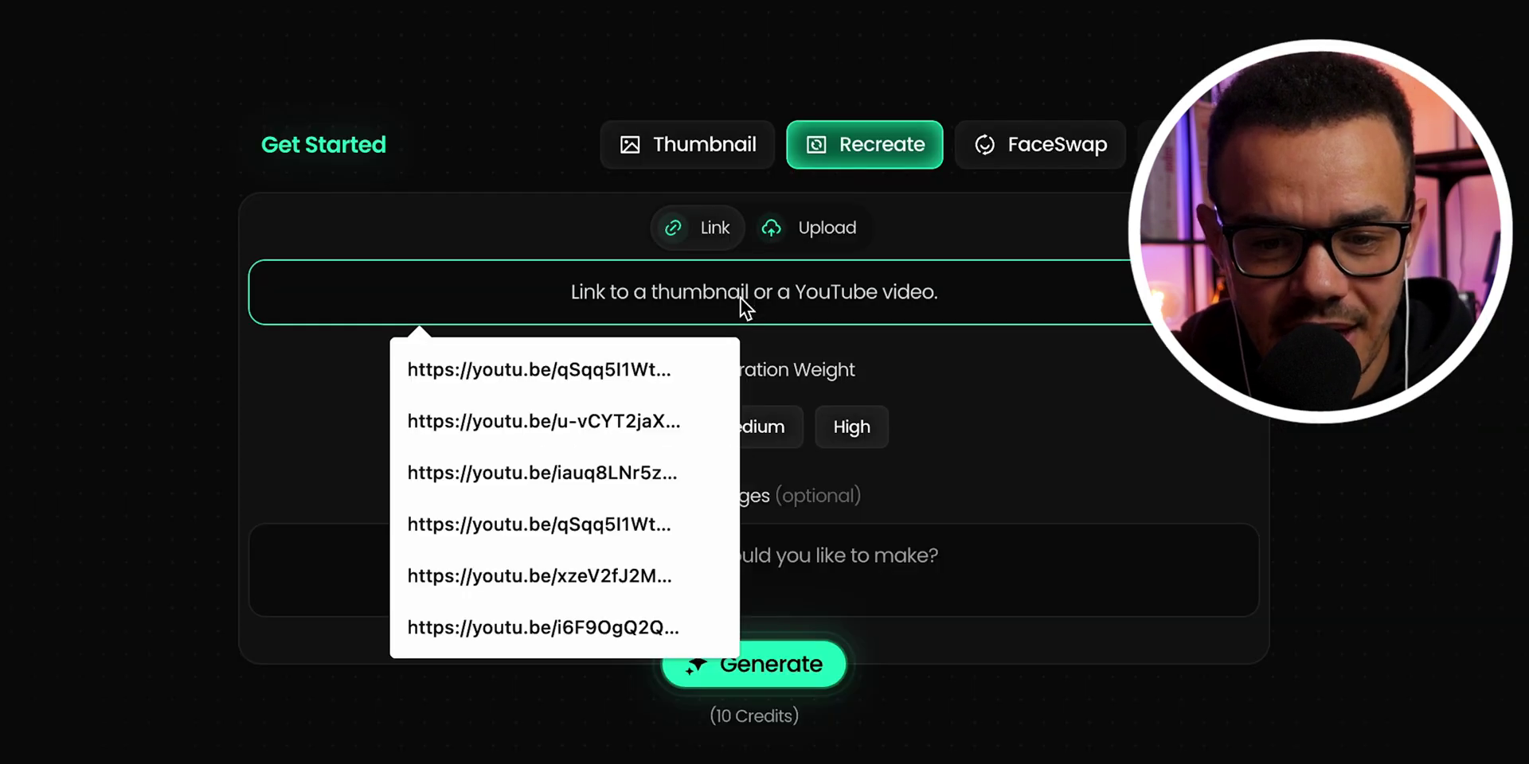
key("ctrl+v")
left_click(849, 428)
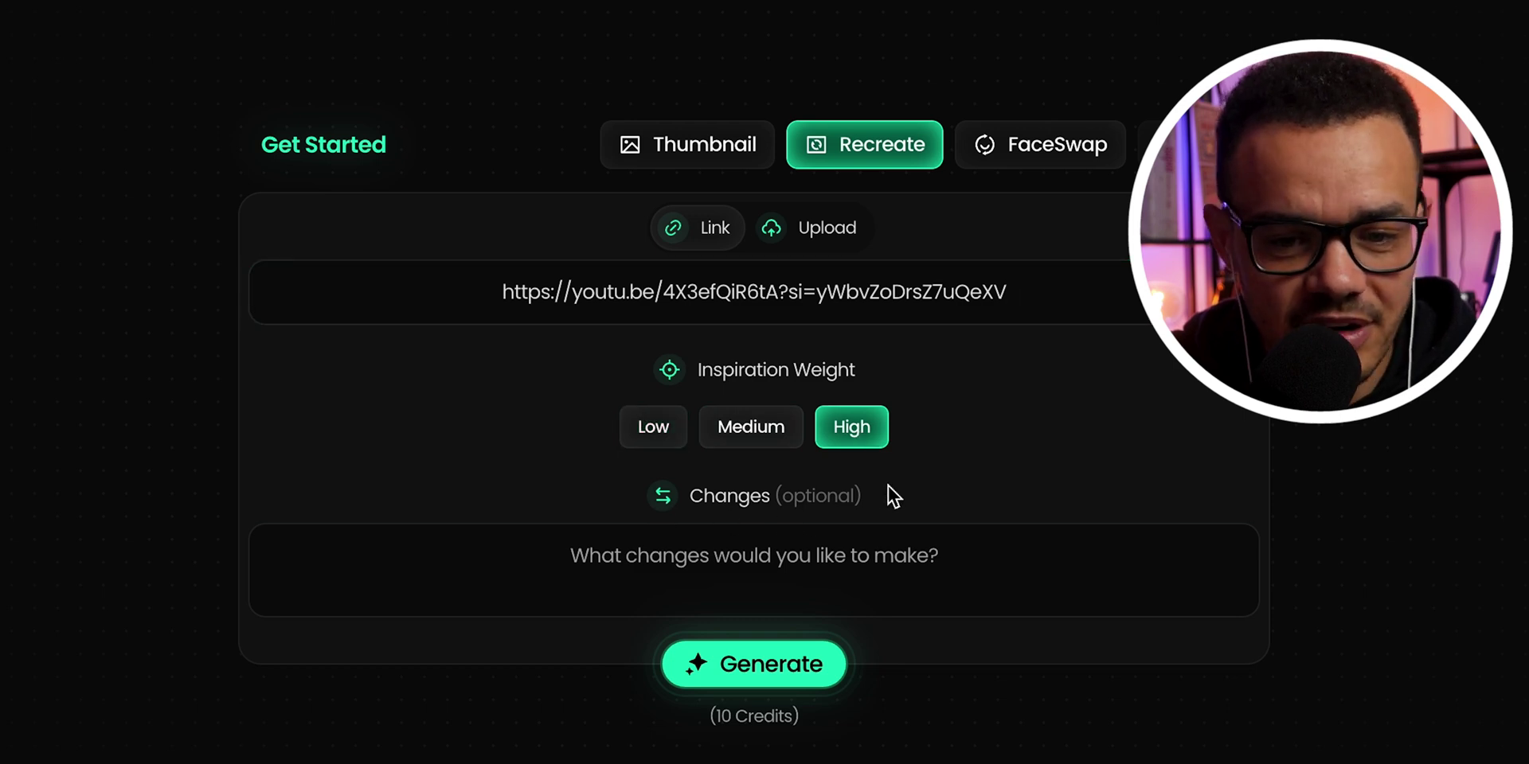
left_click(843, 676)
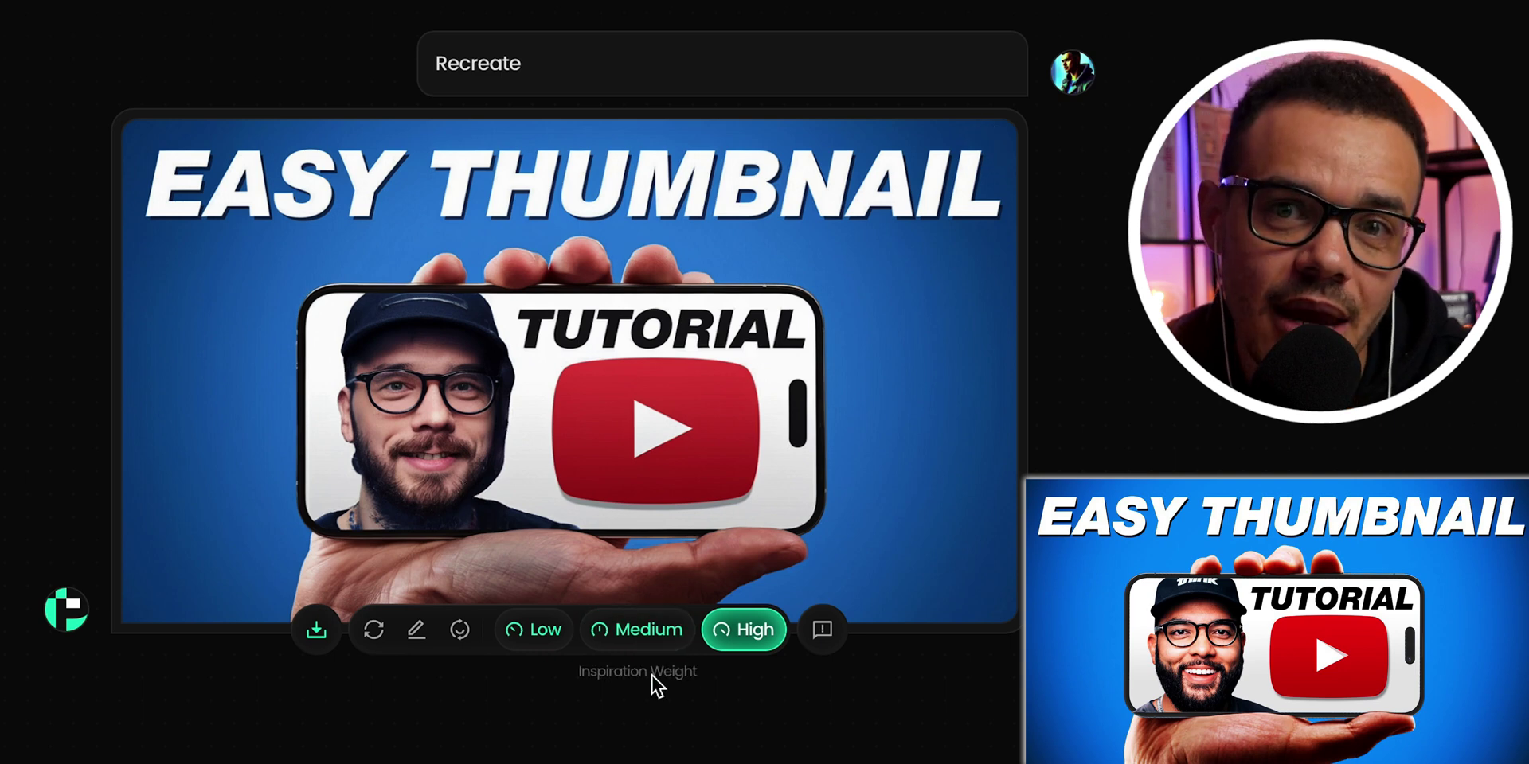
- Review the face-swapped "EASY THUMBNAIL" image and regenerate the High inspiration-weight recreation above it
left_click(651, 632)
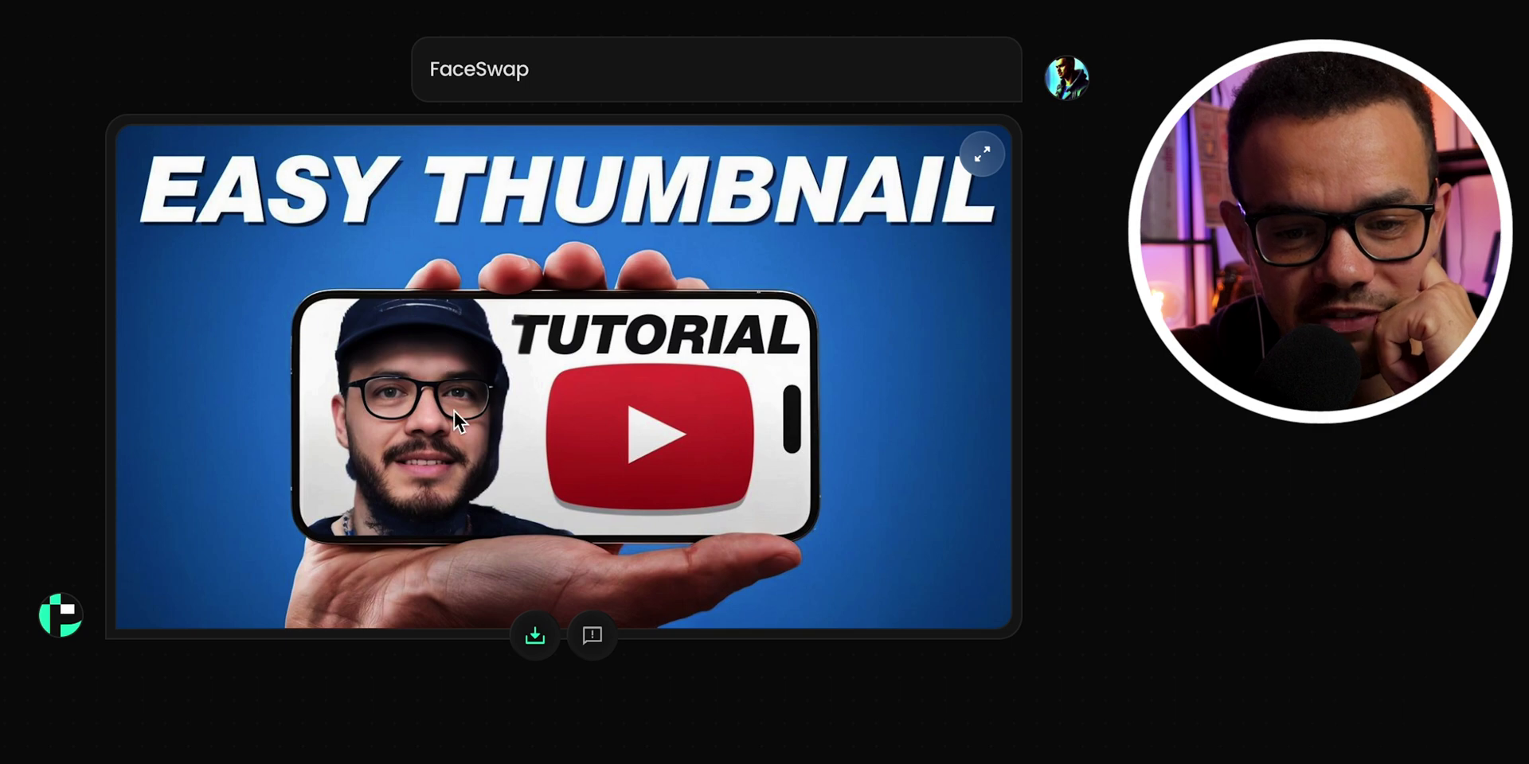
scroll(453, 414, "up", 5)
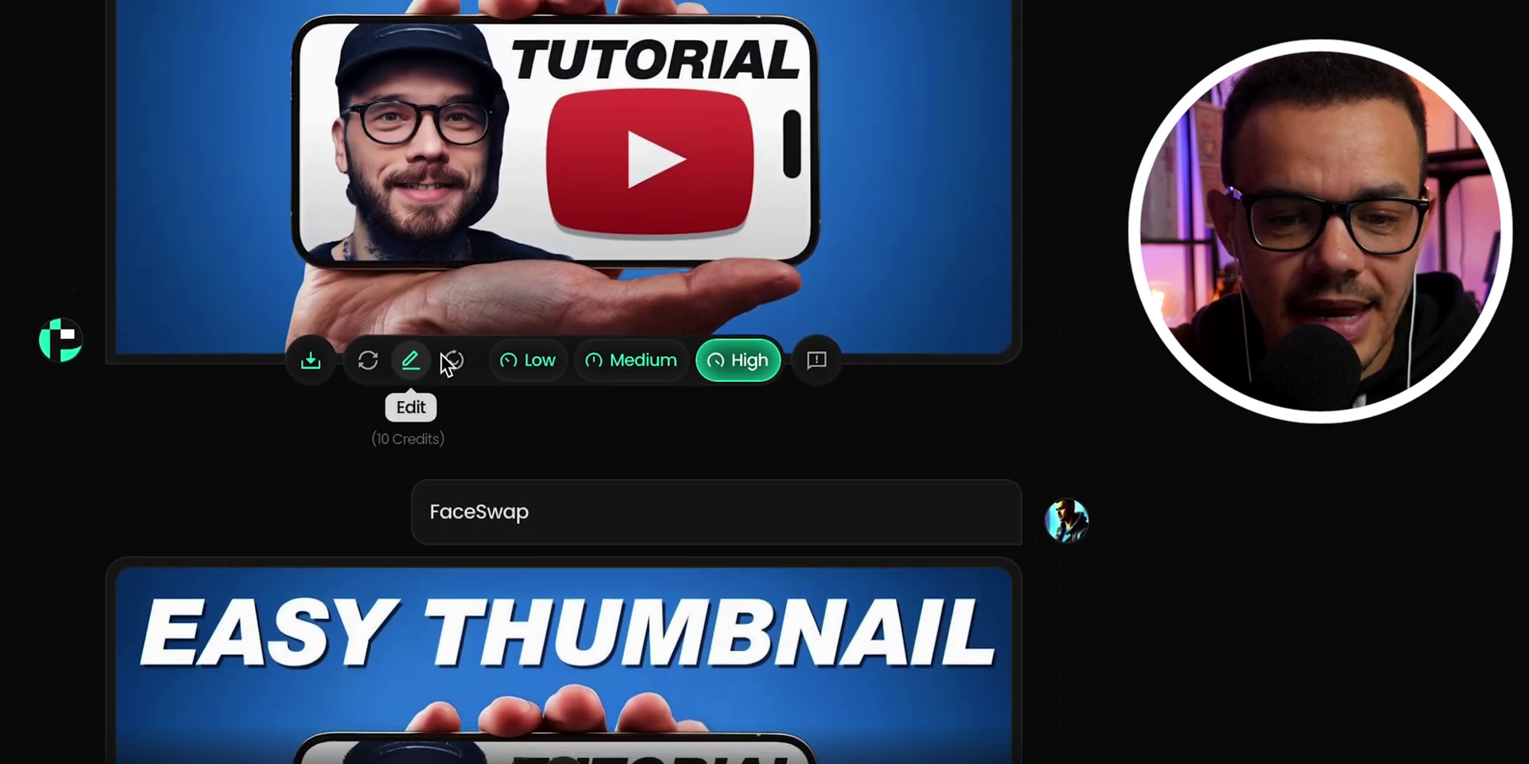
left_click(368, 362)
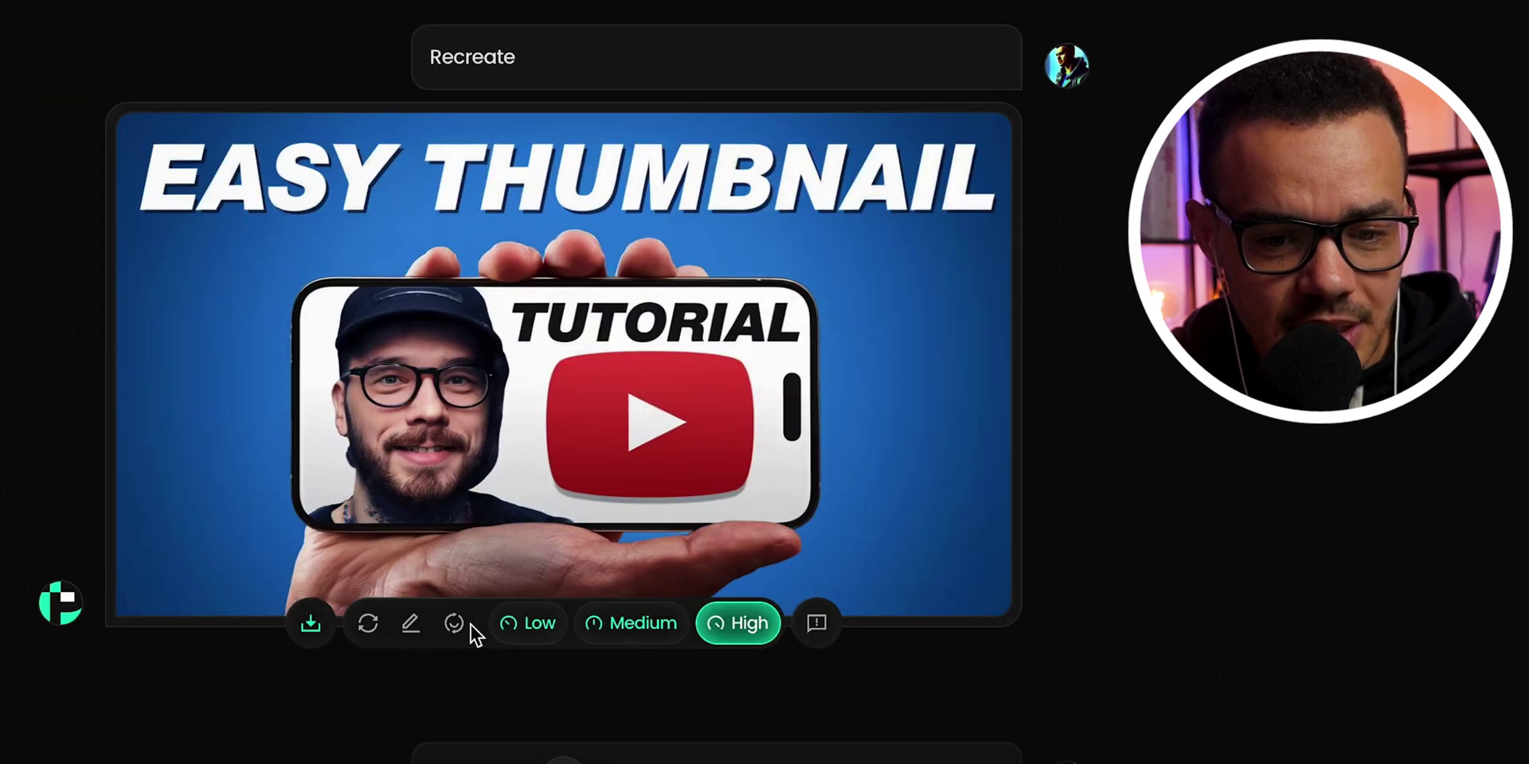
left_click(454, 677)
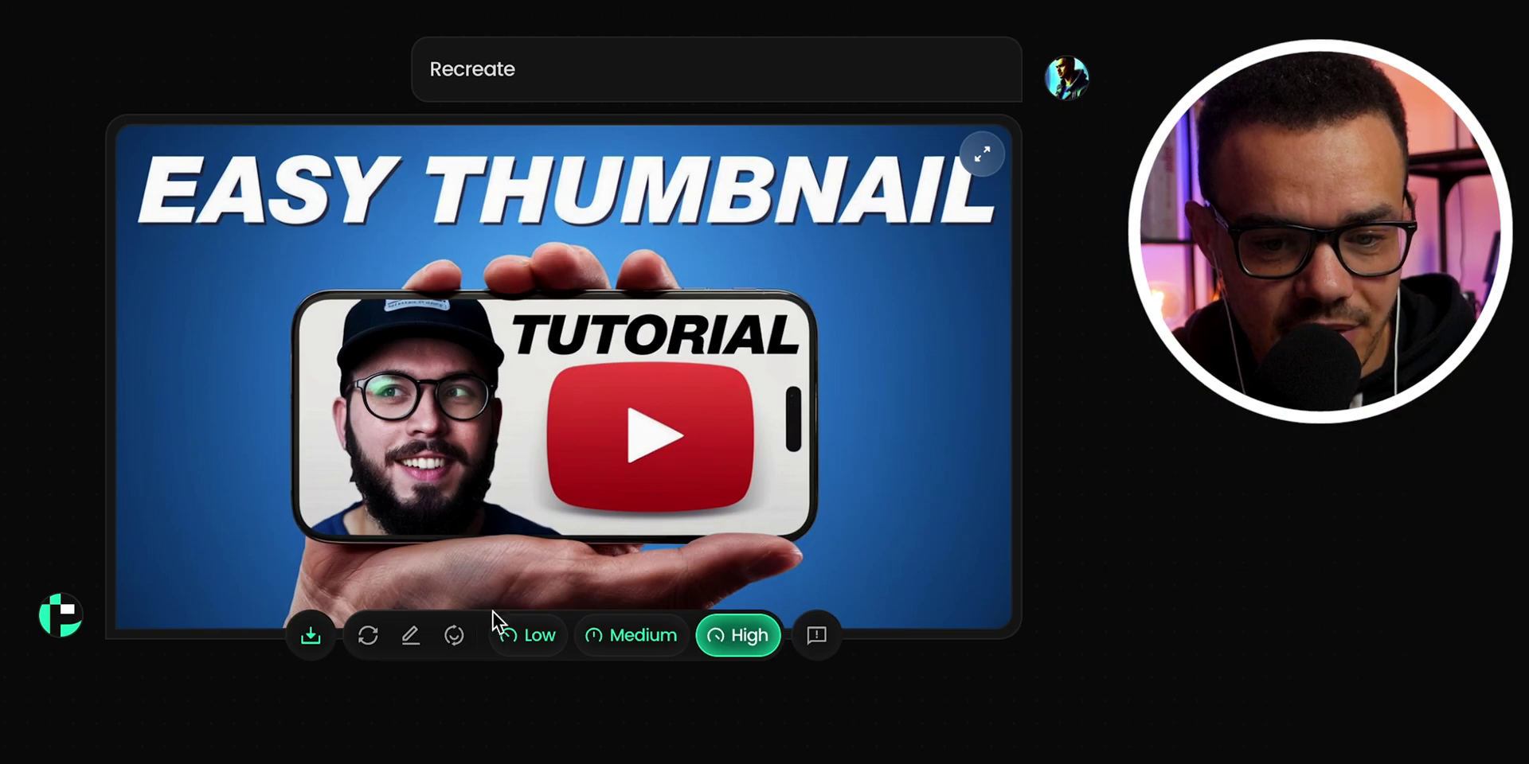
- Edit the regenerated "EASY THUMBNAIL" image with the prompt "make the man mixed race and without glasses"
left_click(410, 636)
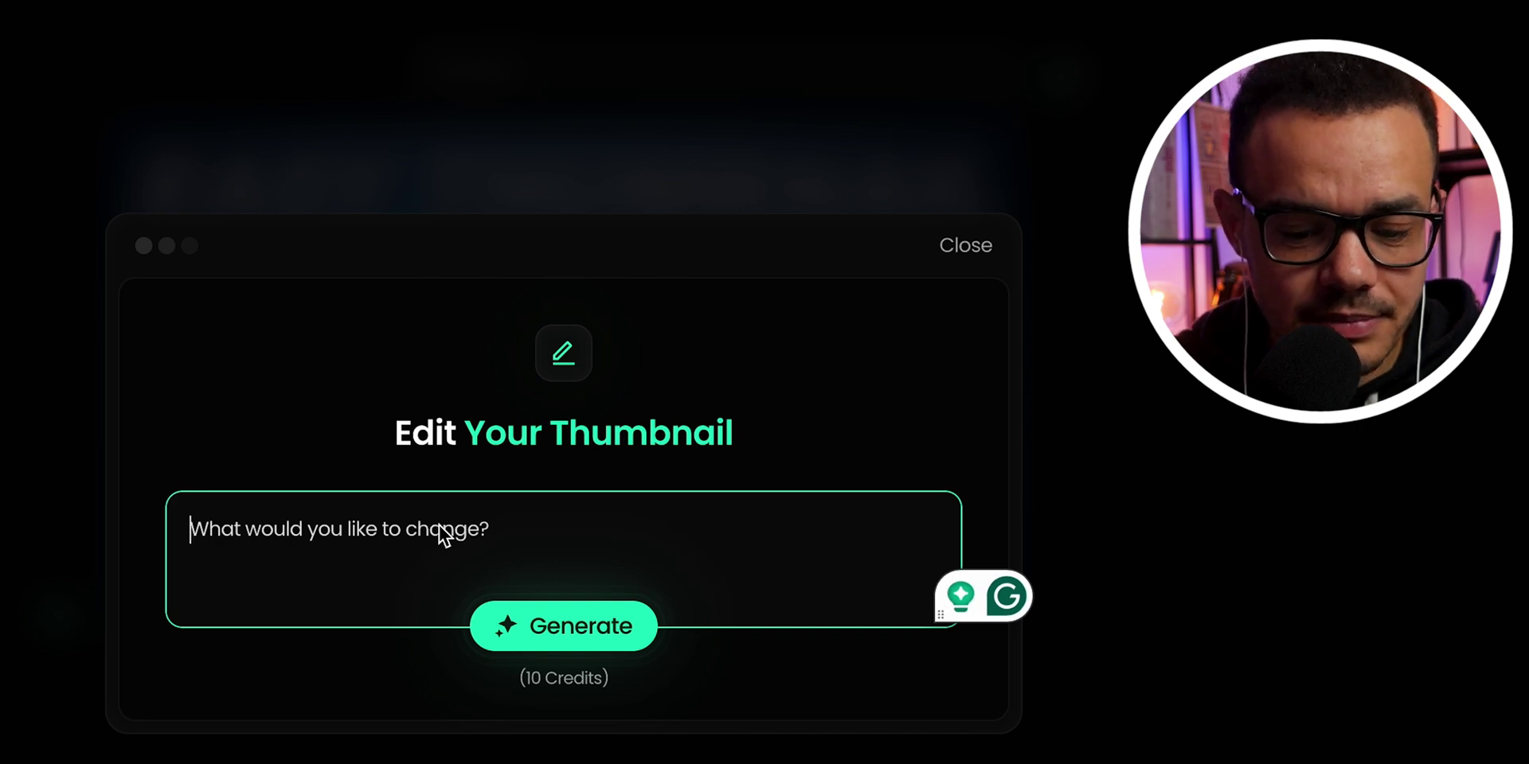
type("make the man mixed race and without glasses")
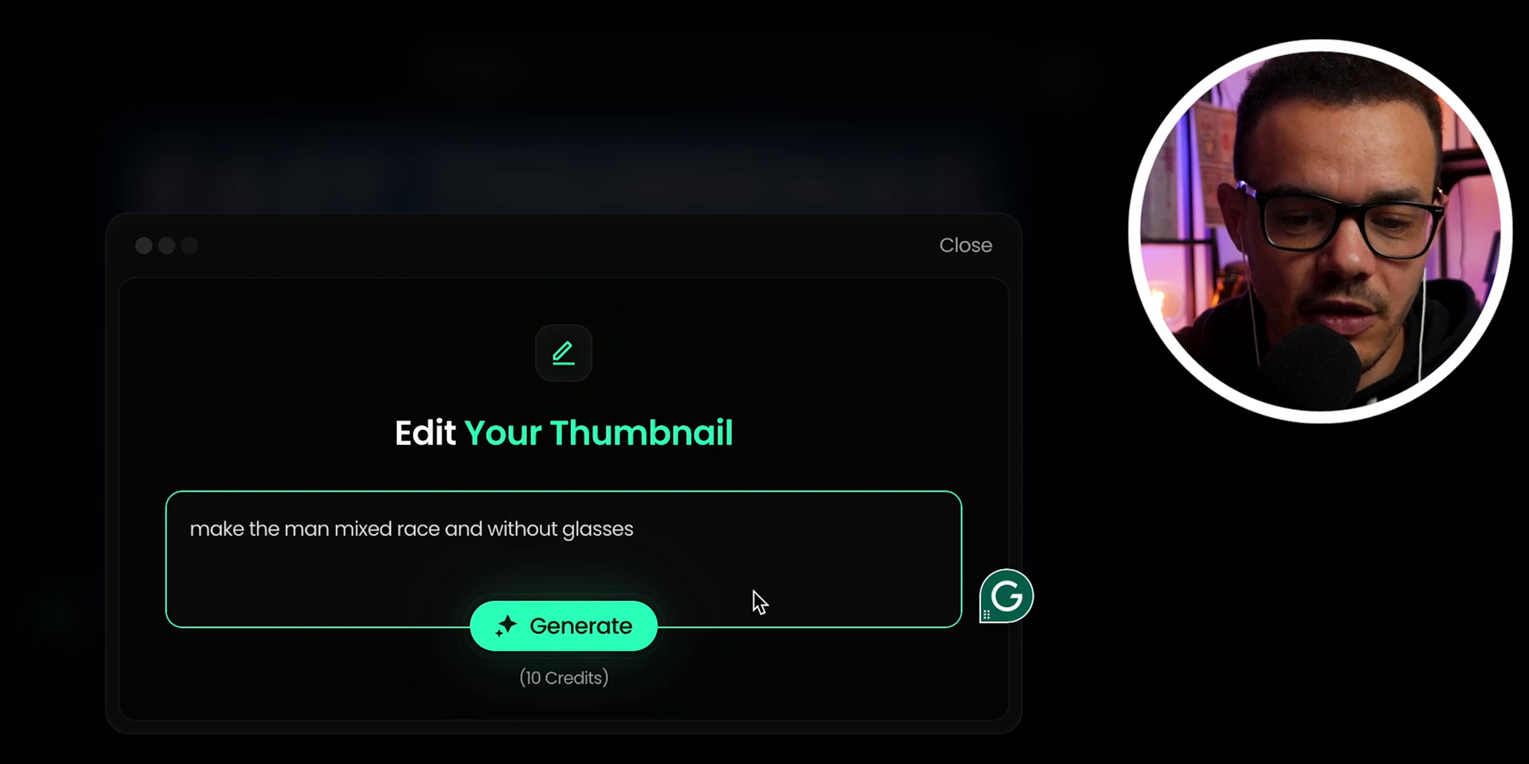
left_click(614, 636)
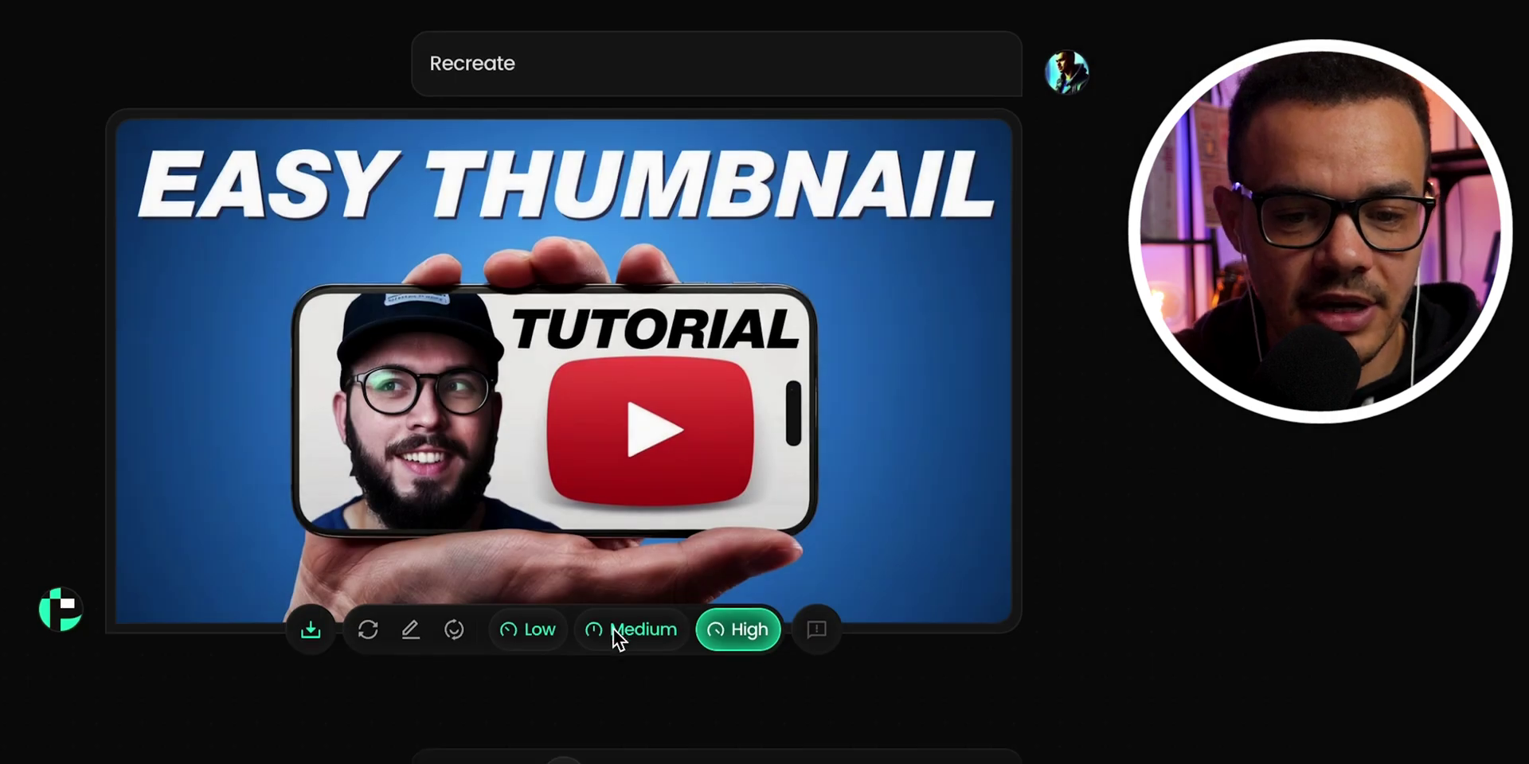